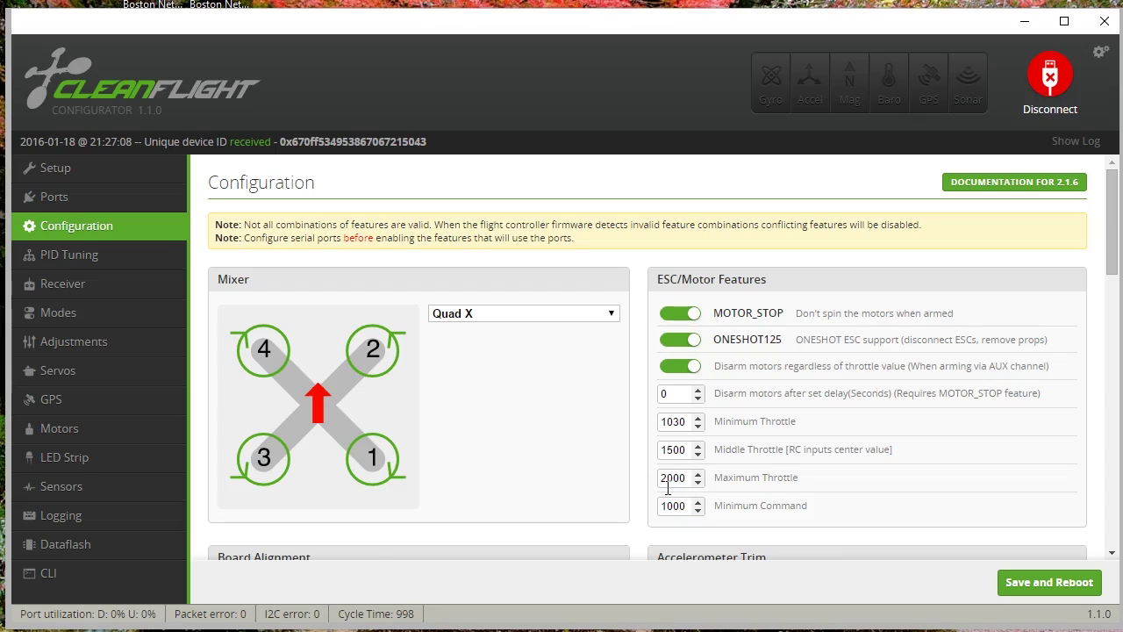
# Examine the Maximum Throttle and Minimum Command settings in the ESC/Motor Features section
pyautogui.click(769, 478)
pyautogui.click(733, 496)
pyautogui.click(693, 507)
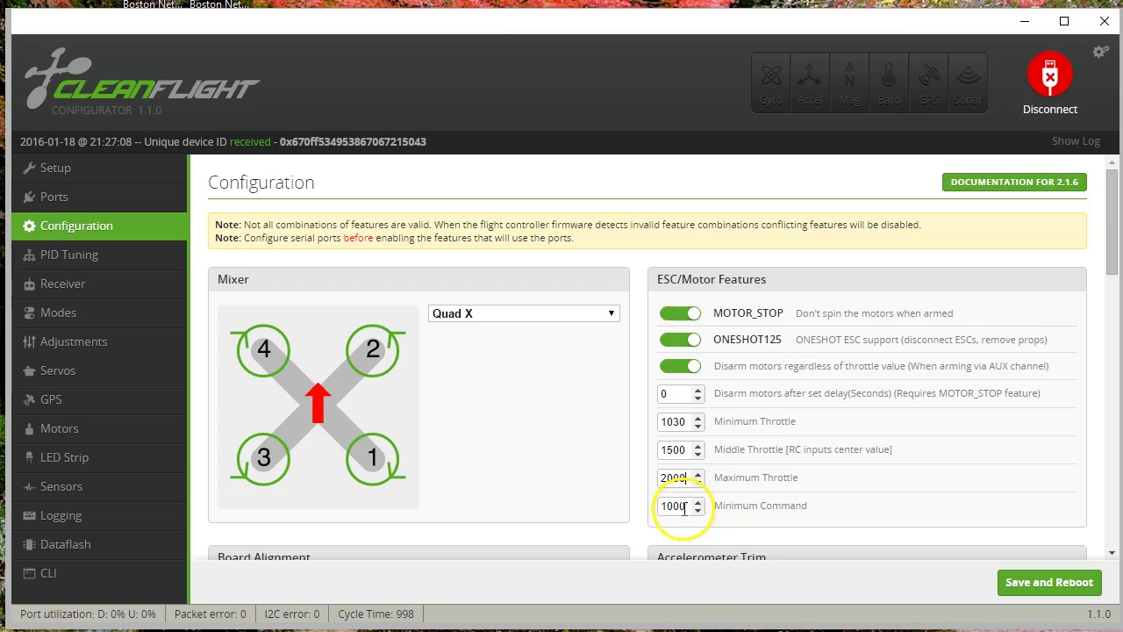
pyautogui.click(684, 478)
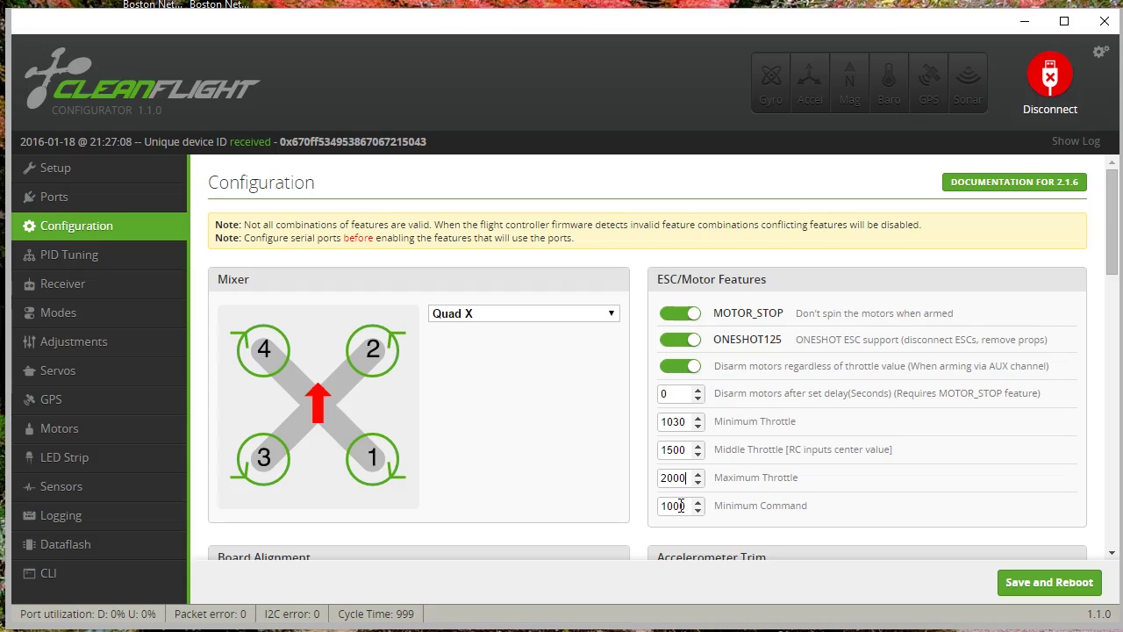
pyautogui.click(669, 479)
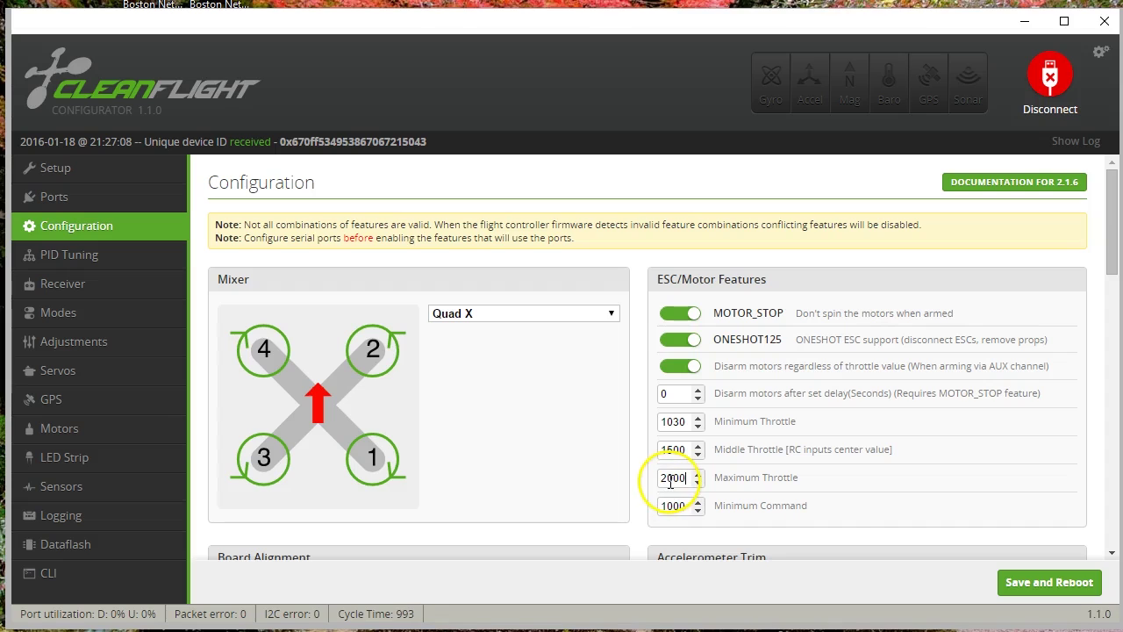
pyautogui.click(683, 509)
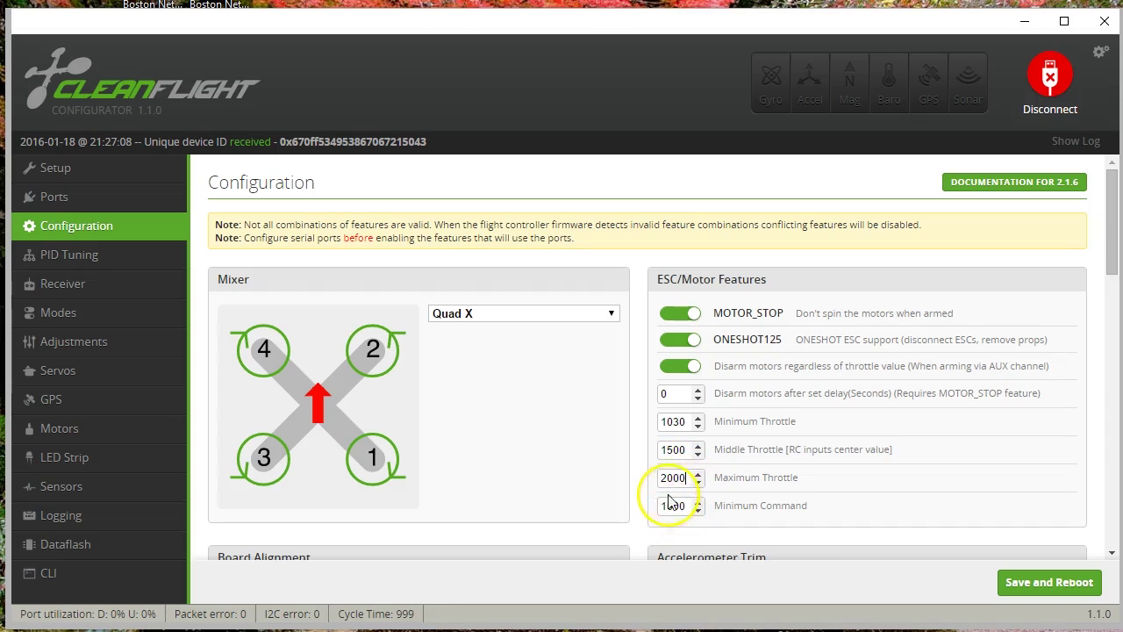
pyautogui.click(672, 475)
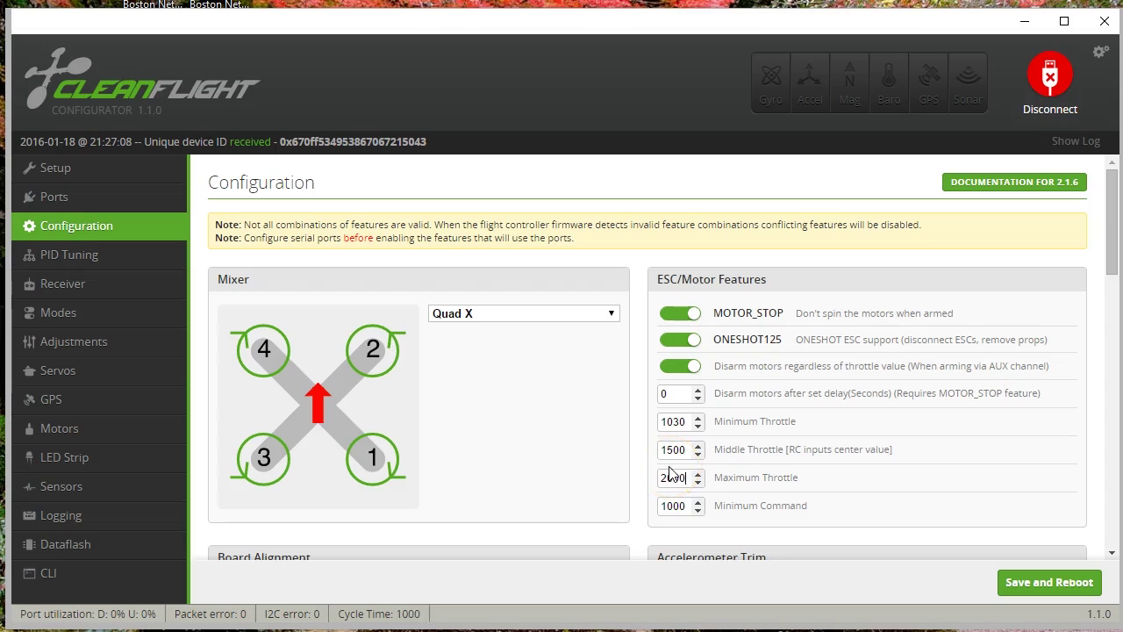
pyautogui.click(669, 508)
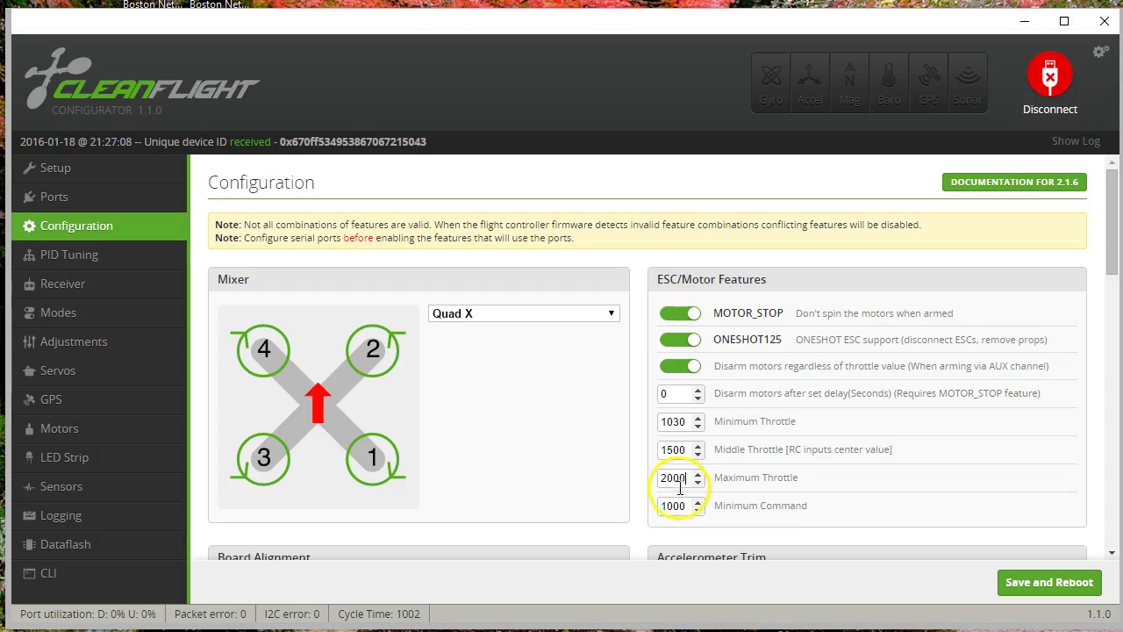
pyautogui.click(672, 504)
pyautogui.click(676, 477)
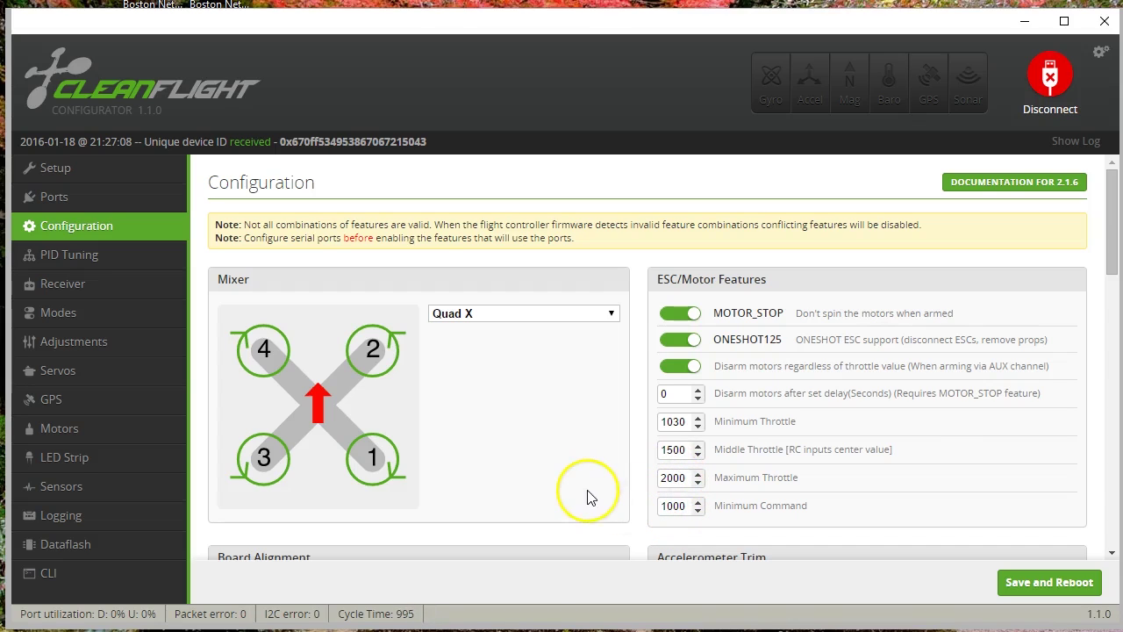
# Enable motor control in the motor test section and examine the slider range for motor 1
pyautogui.click(104, 429)
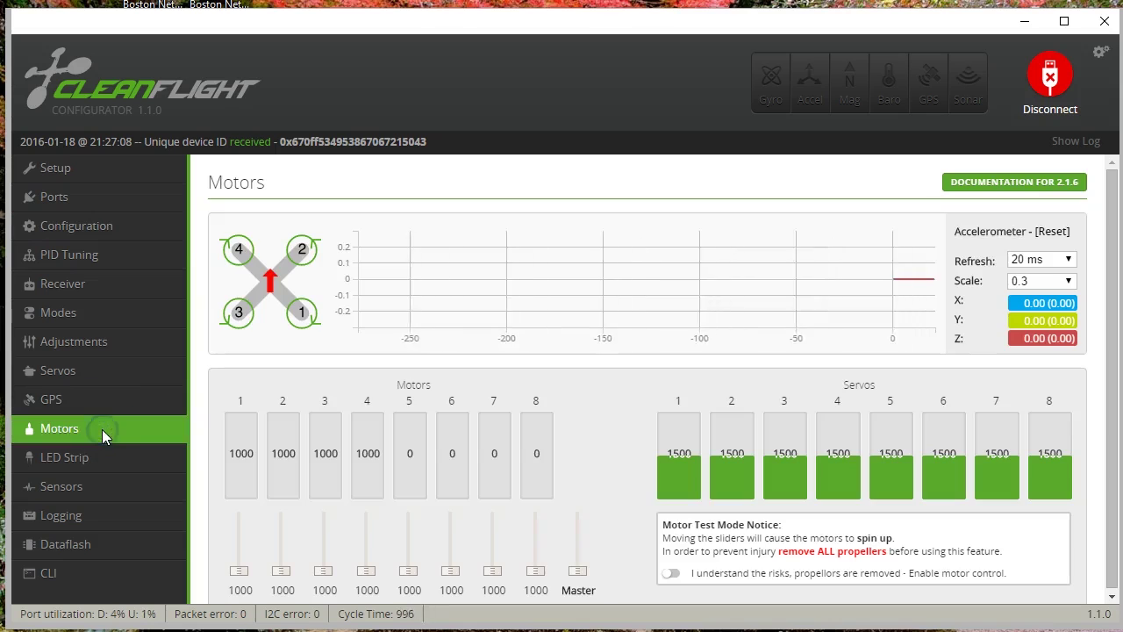
pyautogui.click(672, 575)
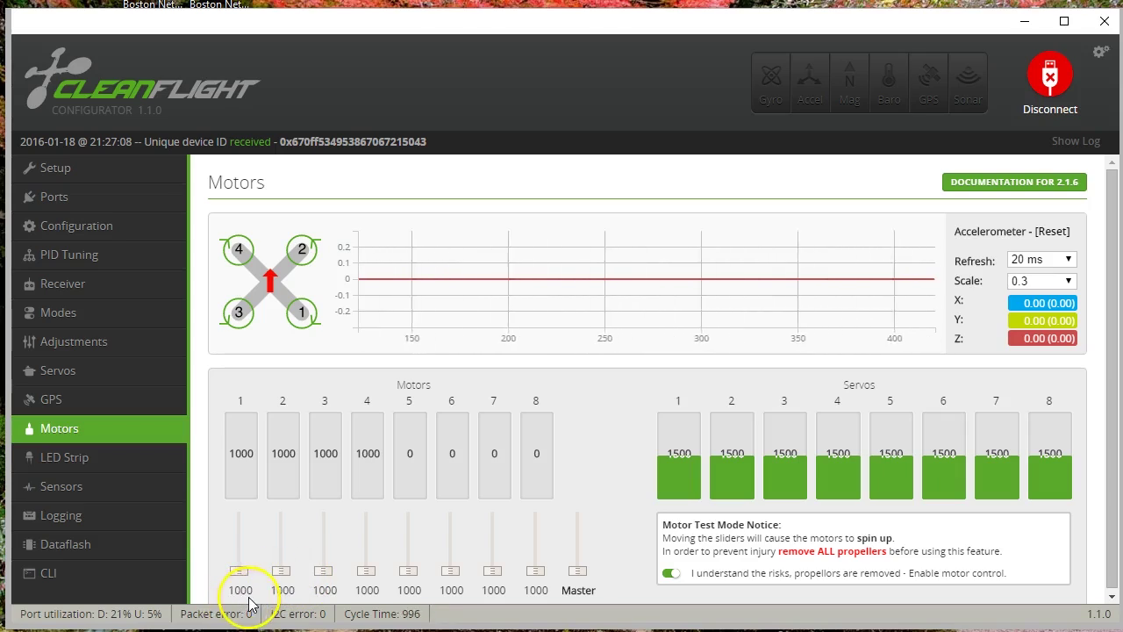
pyautogui.moveTo(239, 570)
pyautogui.mouseDown()
pyautogui.moveTo(235, 513)
pyautogui.moveTo(233, 573)
pyautogui.mouseUp()
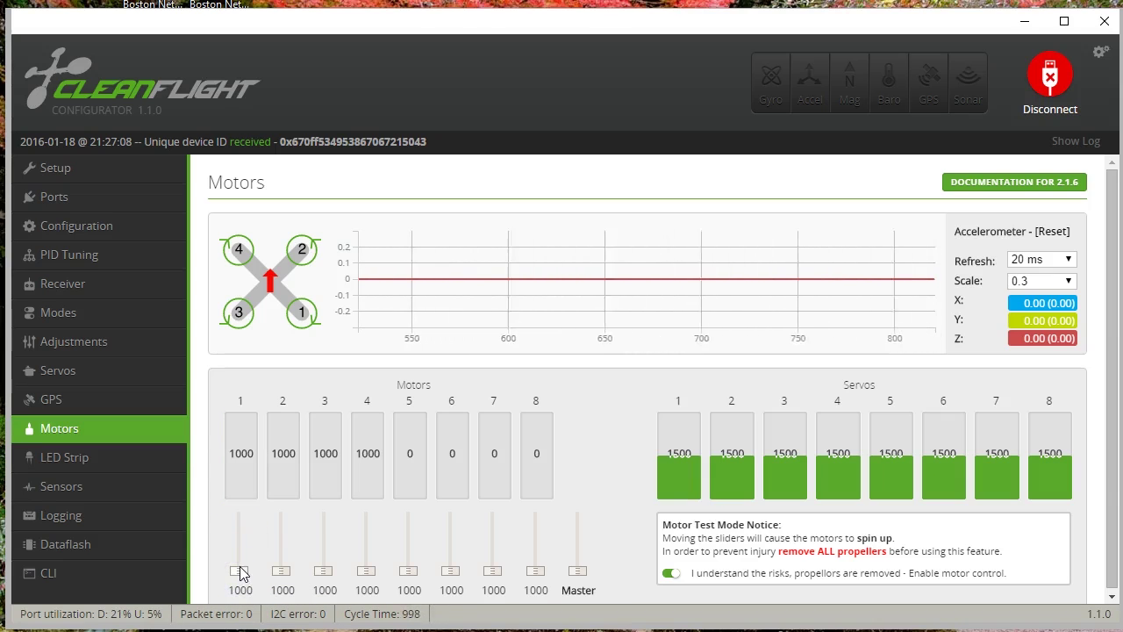
pyautogui.click(233, 545)
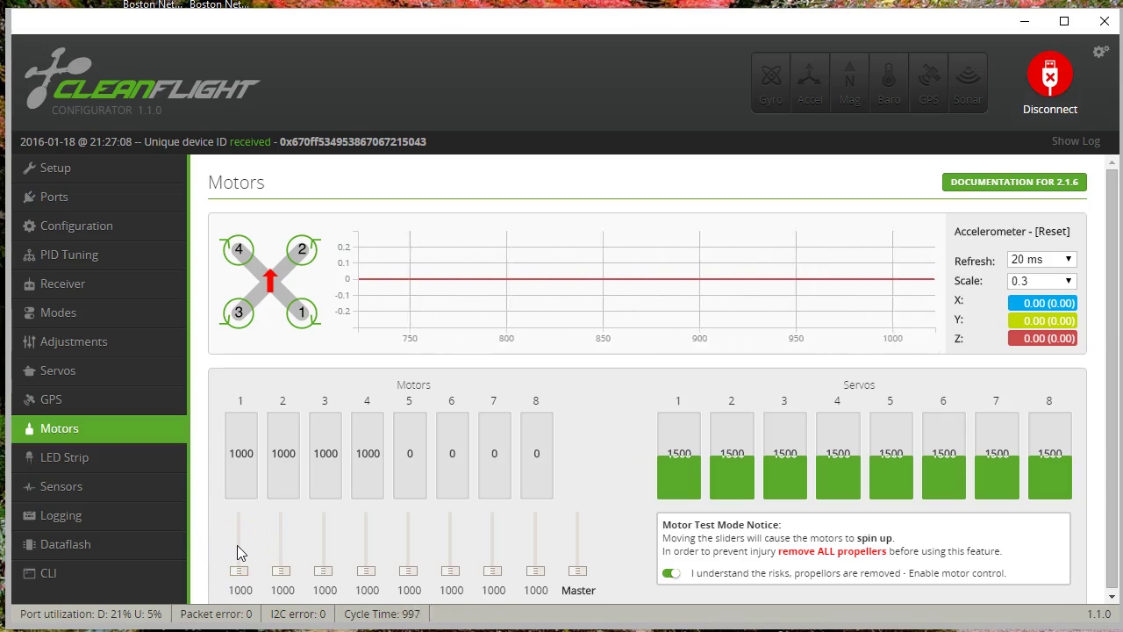
pyautogui.click(241, 545)
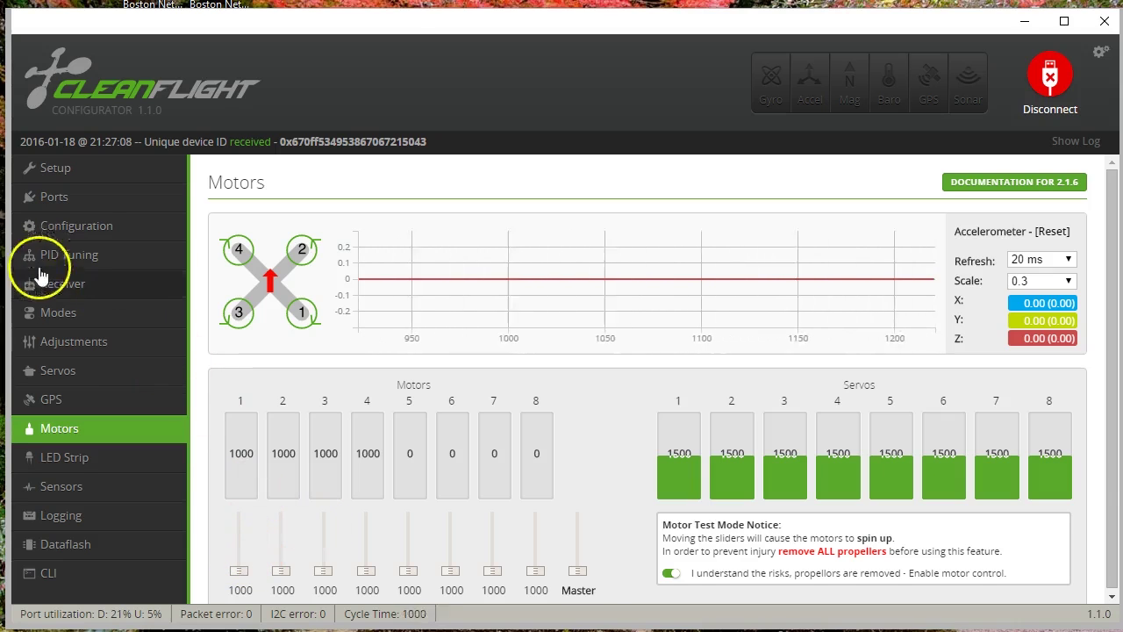
# Set Minimum Command to 1400 and Maximum Throttle to 1600 in the configuration, saving and rebooting the flight controller
pyautogui.click(60, 235)
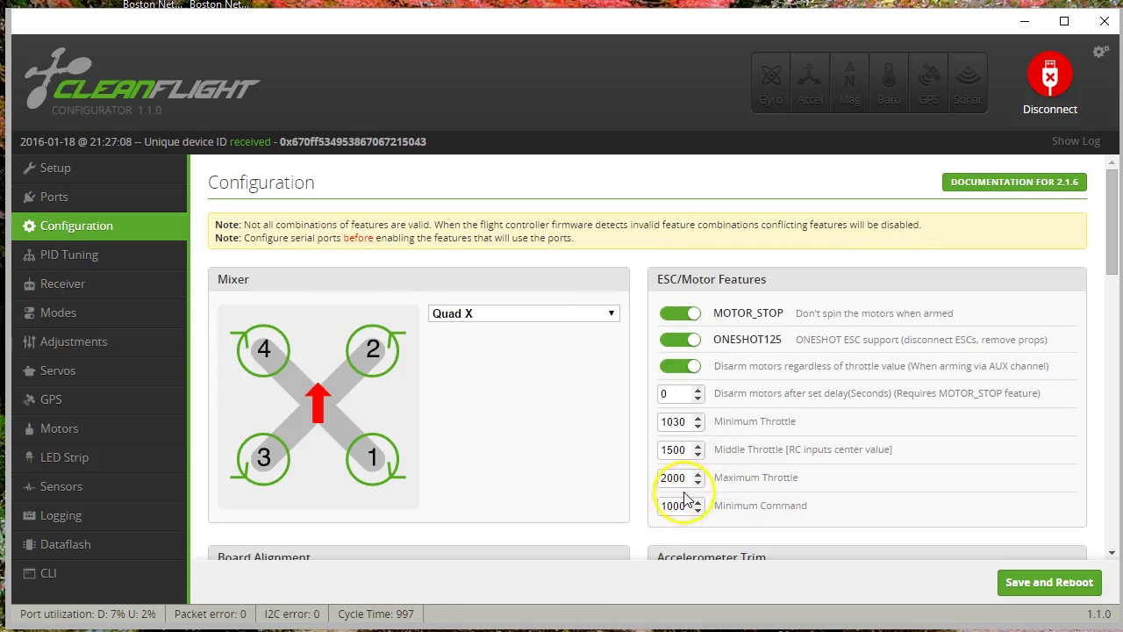
pyautogui.doubleClick(673, 506)
pyautogui.write('1400')
pyautogui.doubleClick(673, 477)
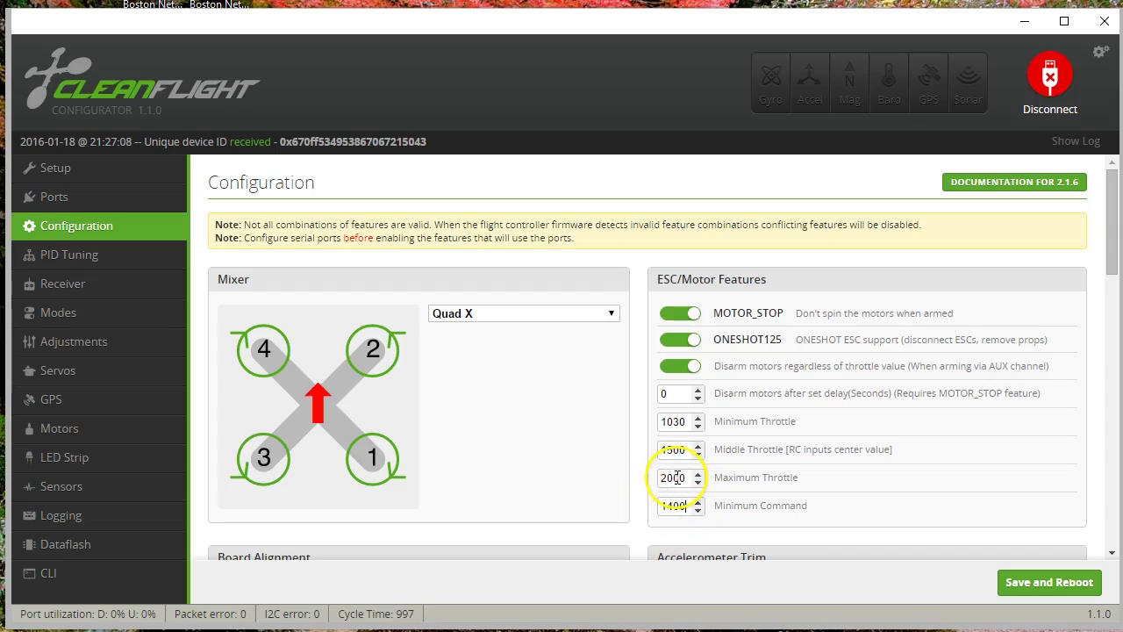
pyautogui.write('1600')
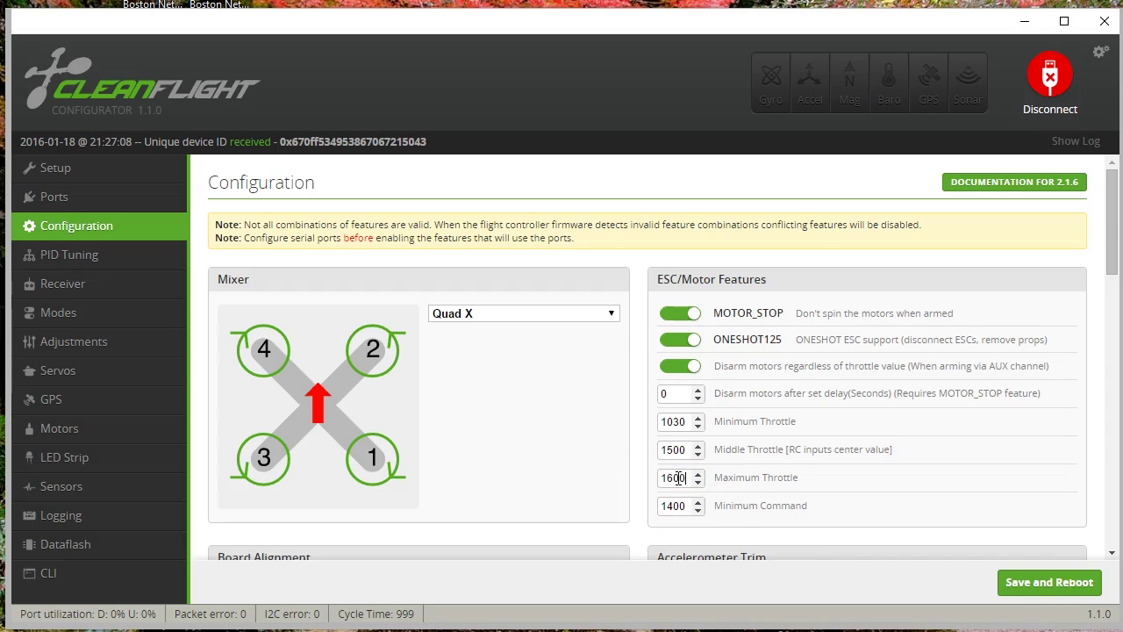
pyautogui.click(1049, 582)
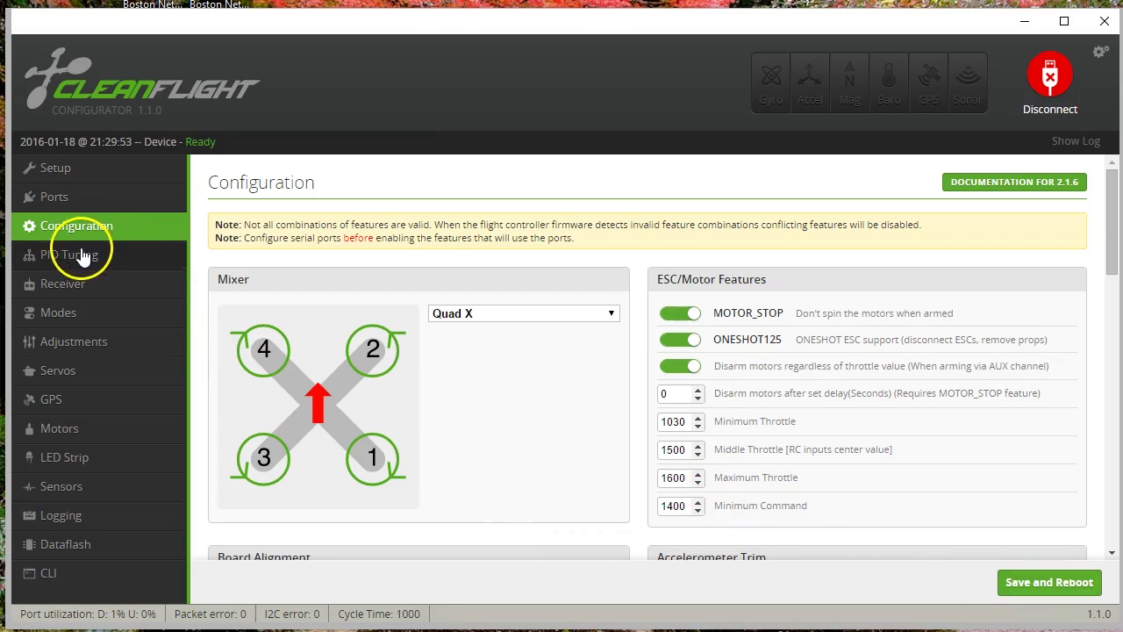
# Return to the motor test section, enable motor control and check motor 1's slider against the saved throttle limits
pyautogui.click(59, 432)
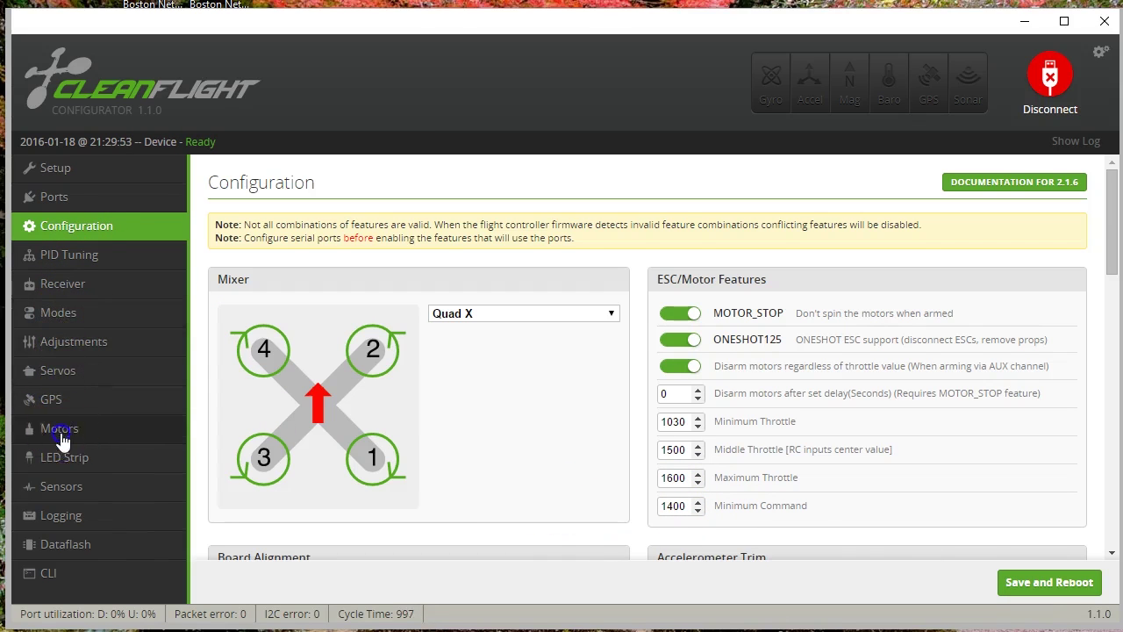
pyautogui.click(670, 572)
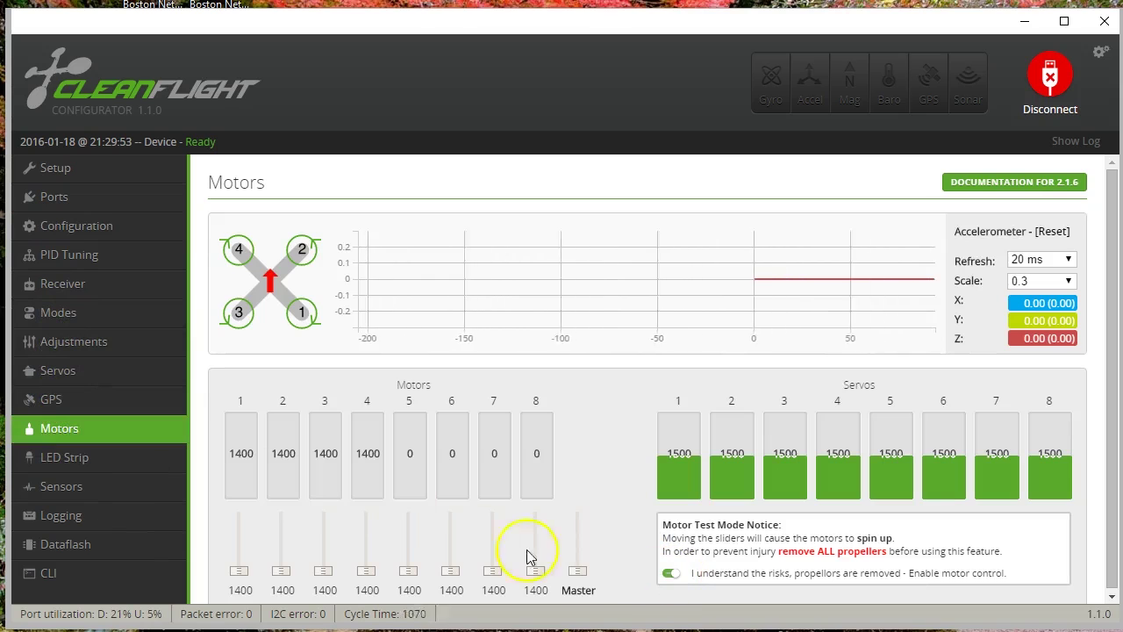
pyautogui.moveTo(239, 570)
pyautogui.mouseDown()
pyautogui.moveTo(231, 518)
pyautogui.moveTo(232, 571)
pyautogui.mouseUp()
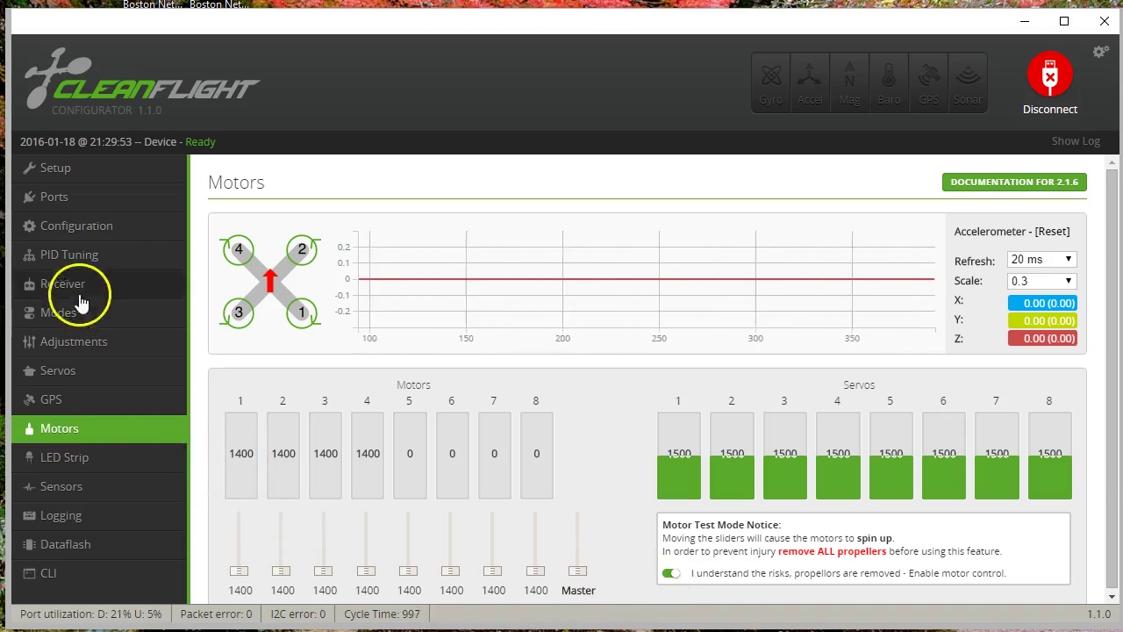
# Set Maximum Throttle to 1000 and Minimum Command to 2000 in the configuration, saving and rebooting the flight controller
pyautogui.click(68, 233)
pyautogui.doubleClick(672, 478)
pyautogui.write('1000')
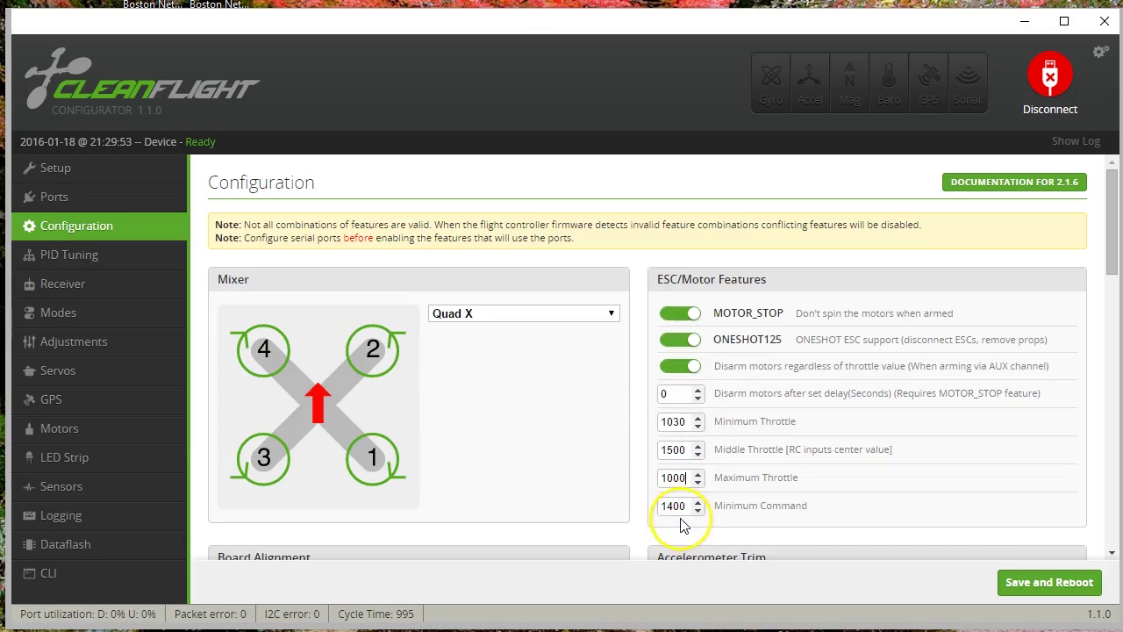
pyautogui.doubleClick(673, 507)
pyautogui.write('2000')
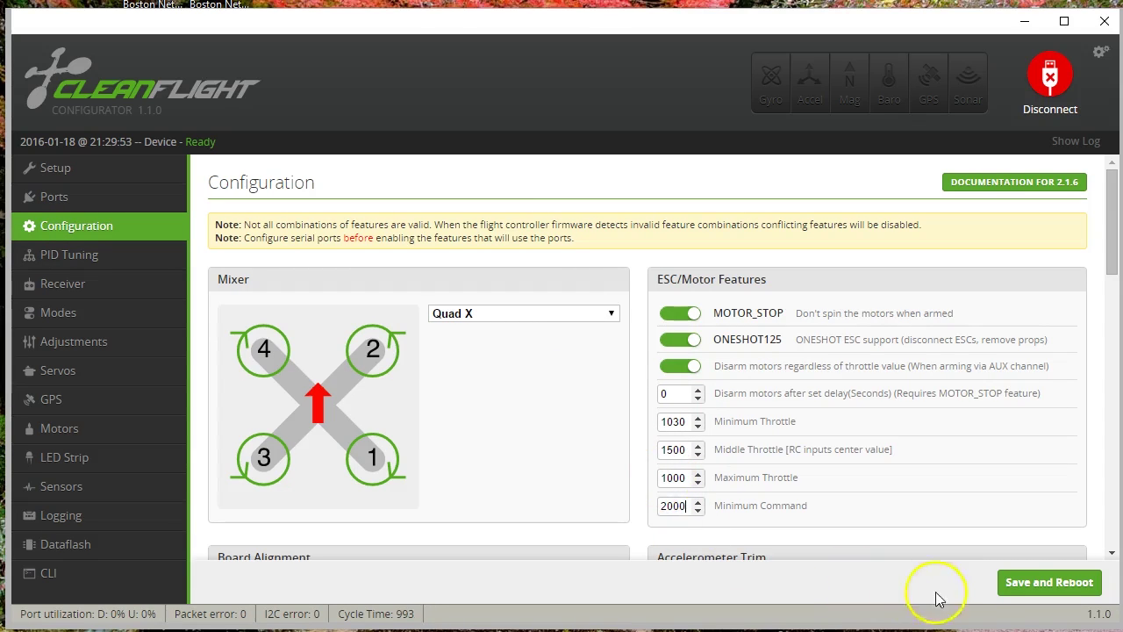
pyautogui.click(1040, 582)
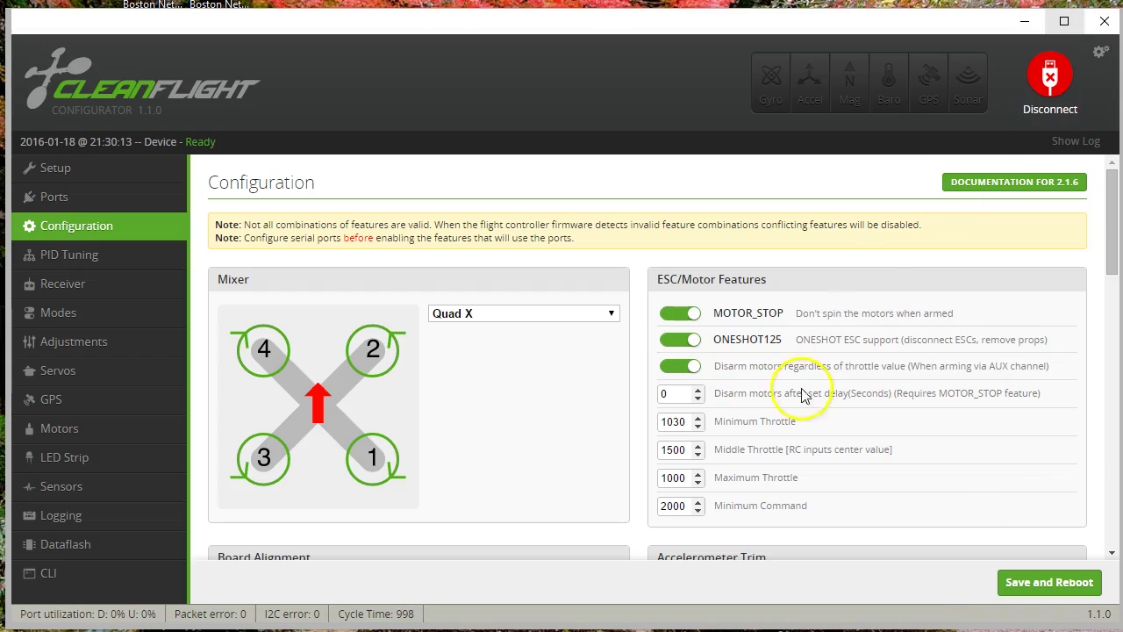
# Disconnect the flight controller and switch to BLHeliSuite with the SILABS BLHeli Bootloader (Cleanflight) interface
pyautogui.click(1050, 75)
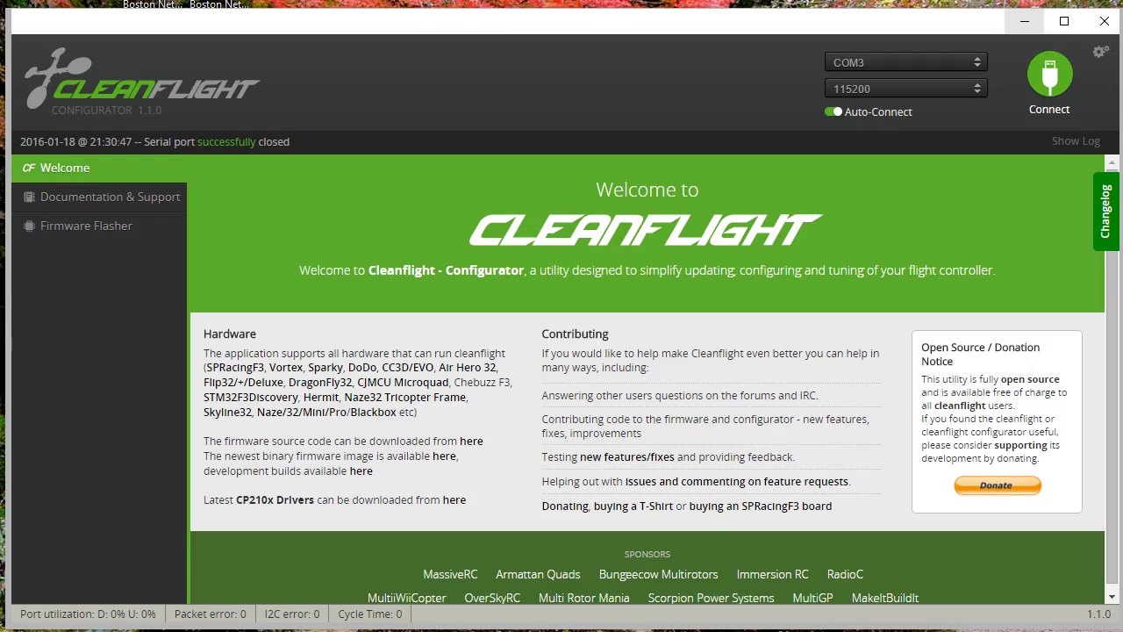
pyautogui.hotkey('alt', 'Tab')
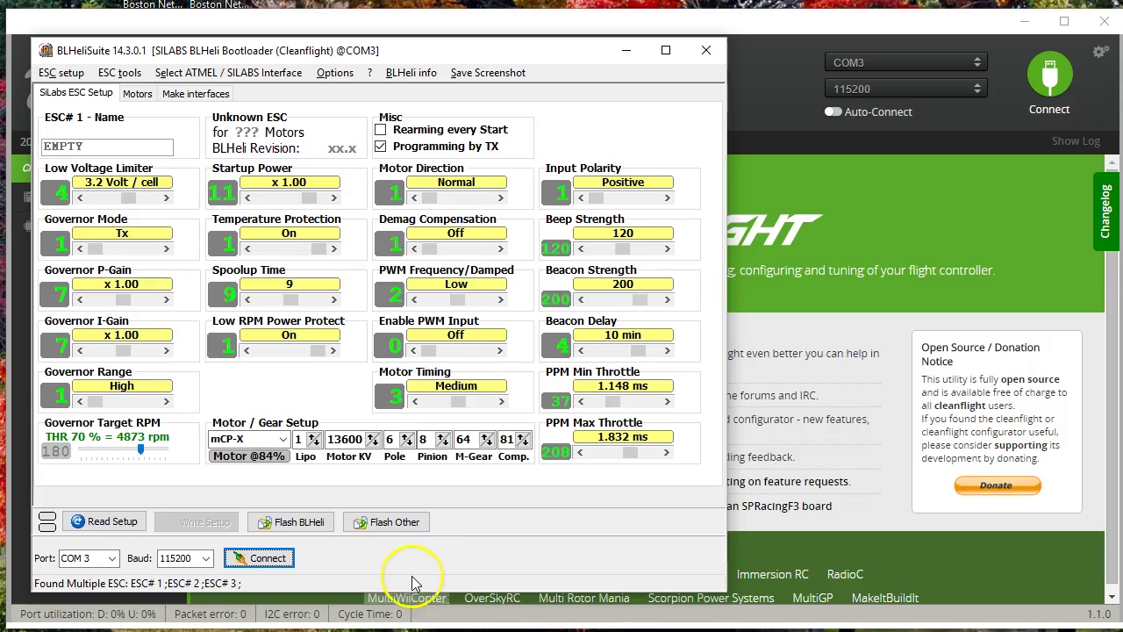
pyautogui.click(193, 72)
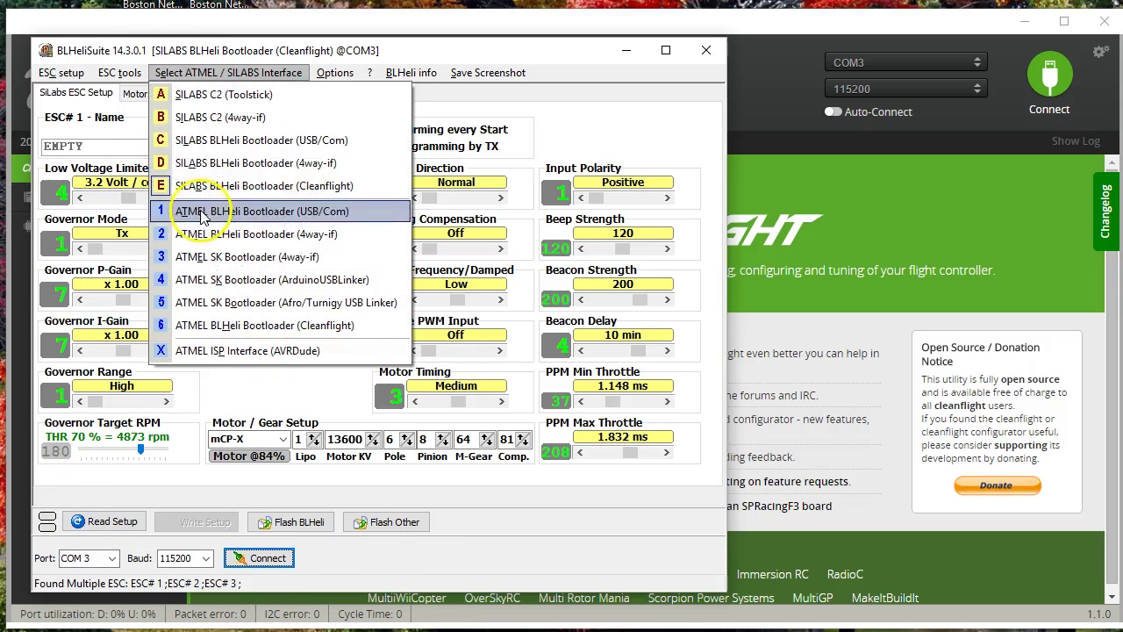
pyautogui.click(307, 198)
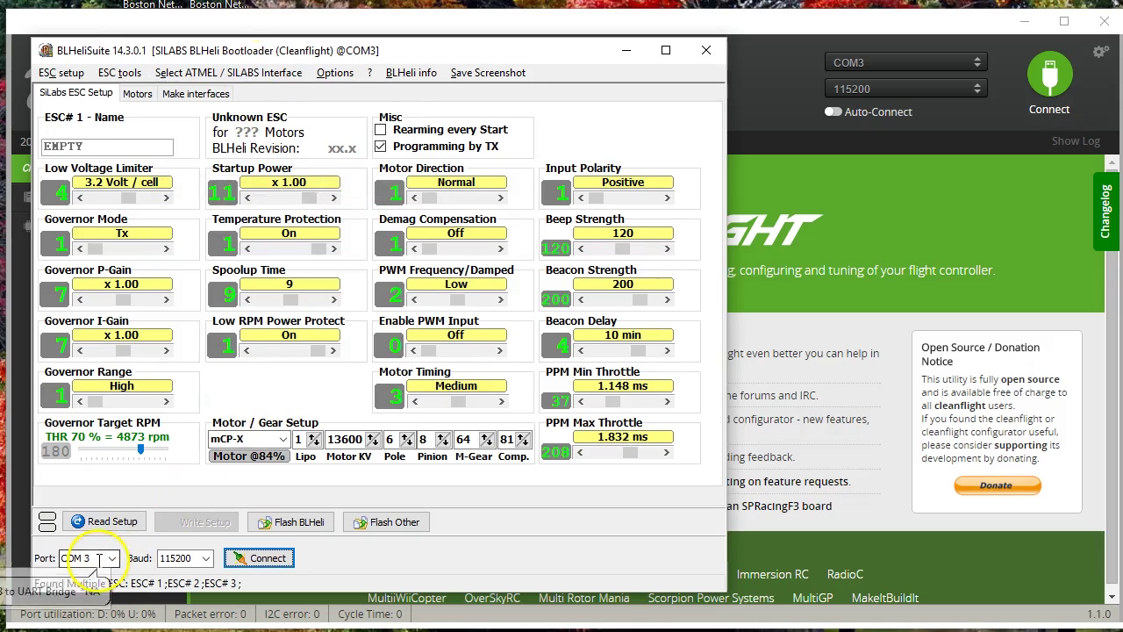
# Connect to the ESCs through COM 3 at 115200 baud and read their setup, dismissing the information dialogs
pyautogui.click(250, 557)
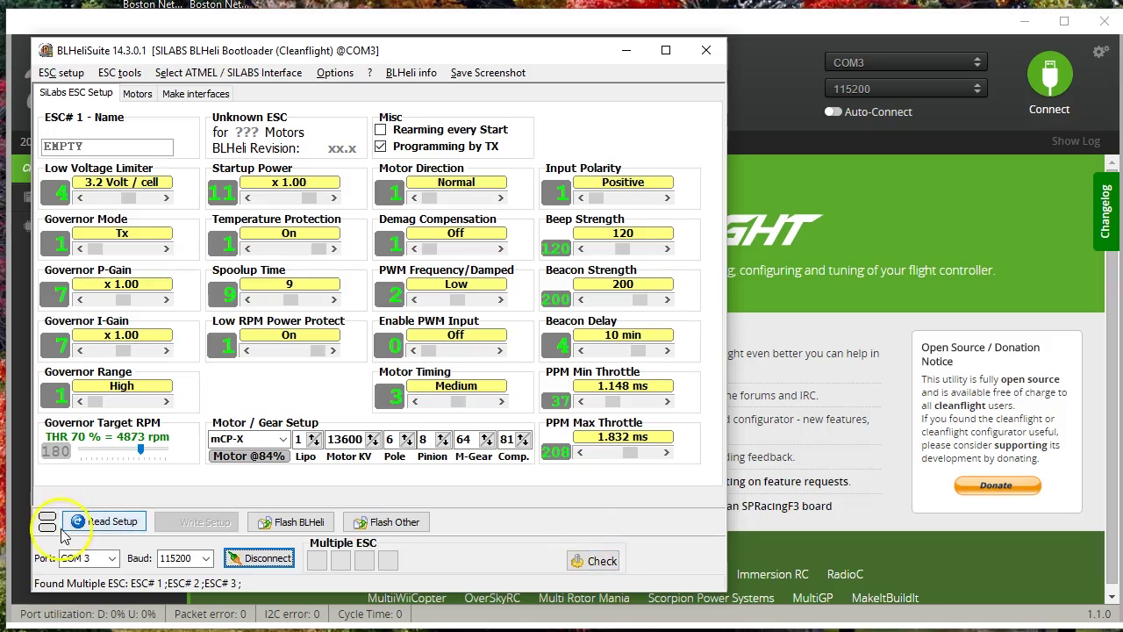
pyautogui.click(106, 521)
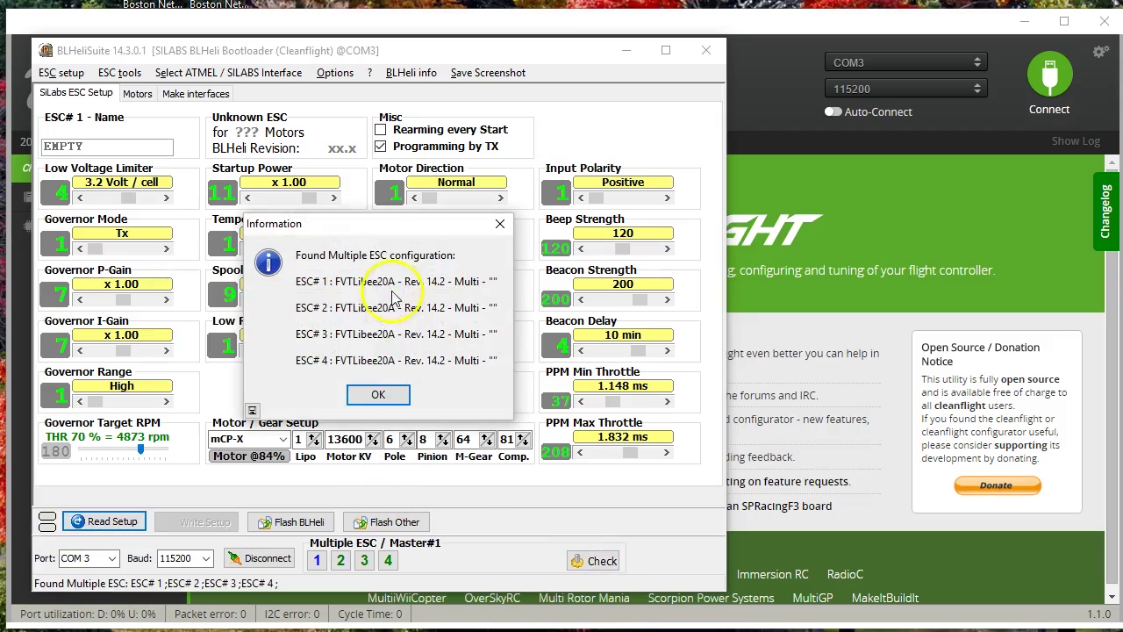
pyautogui.click(377, 394)
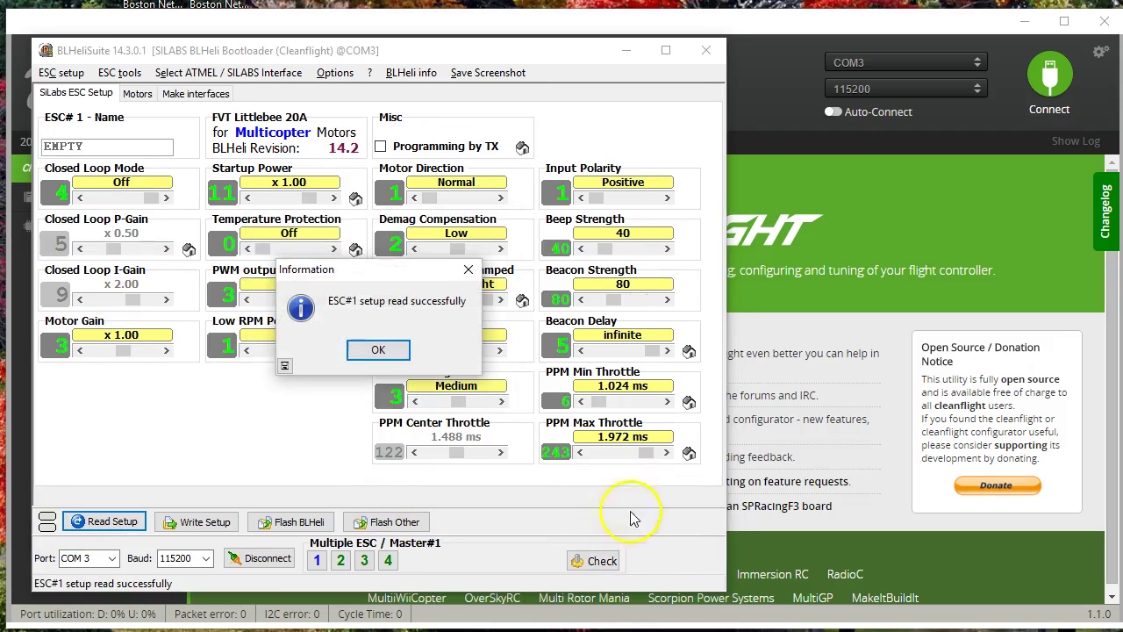
pyautogui.click(377, 347)
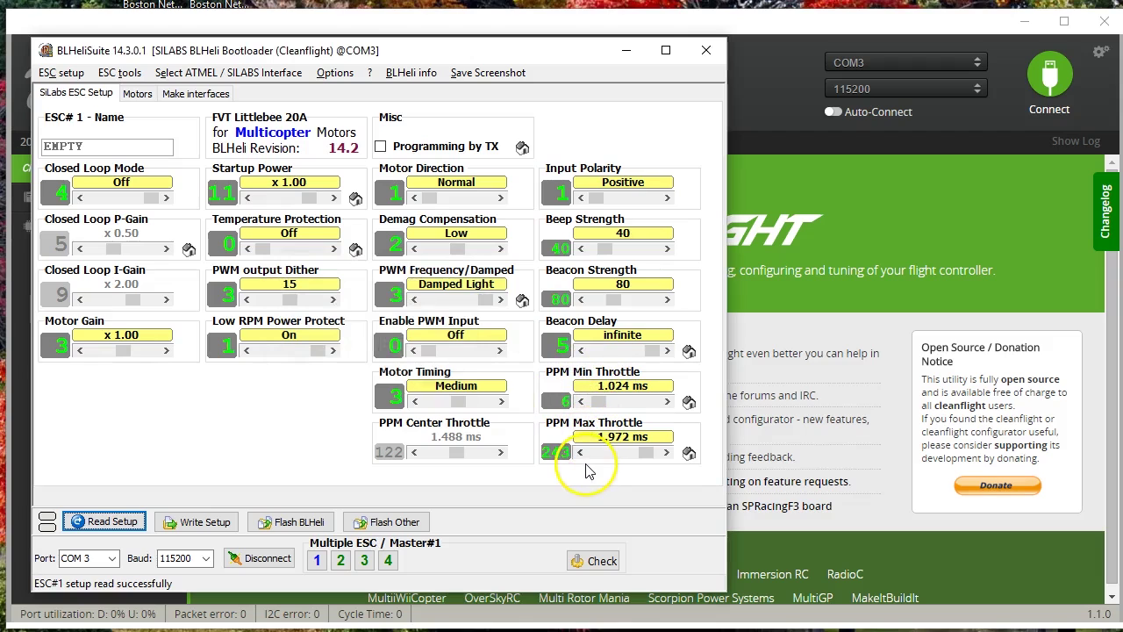
# Set the ESCs' PPM Min Throttle to 1.020 ms and PPM Max Throttle to 1.980 ms
pyautogui.moveTo(603, 399)
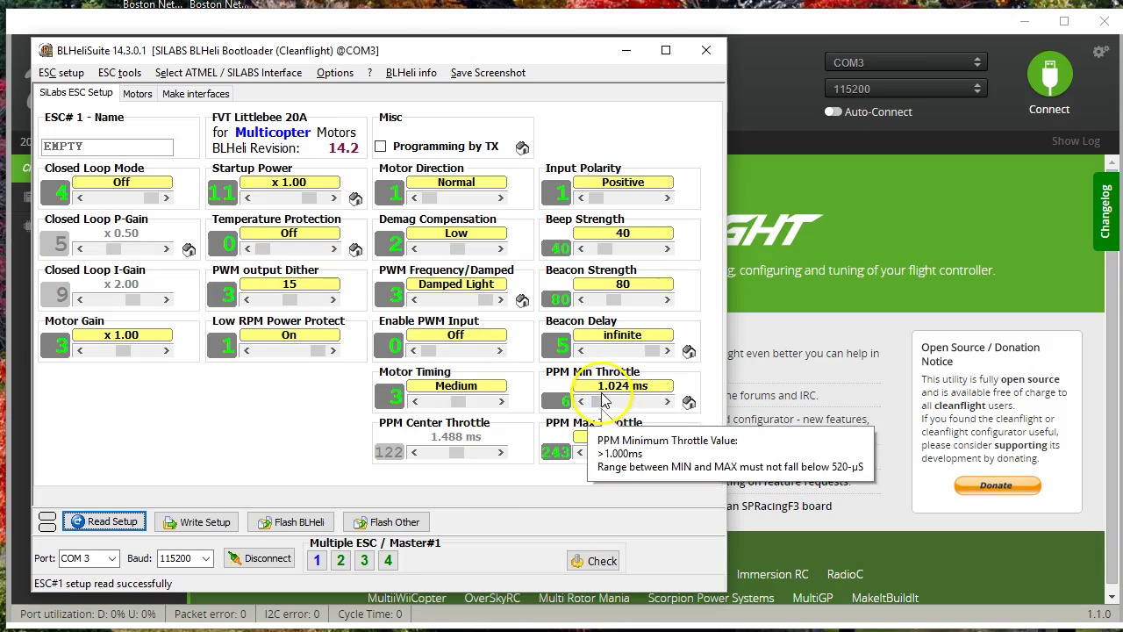
pyautogui.moveTo(600, 452)
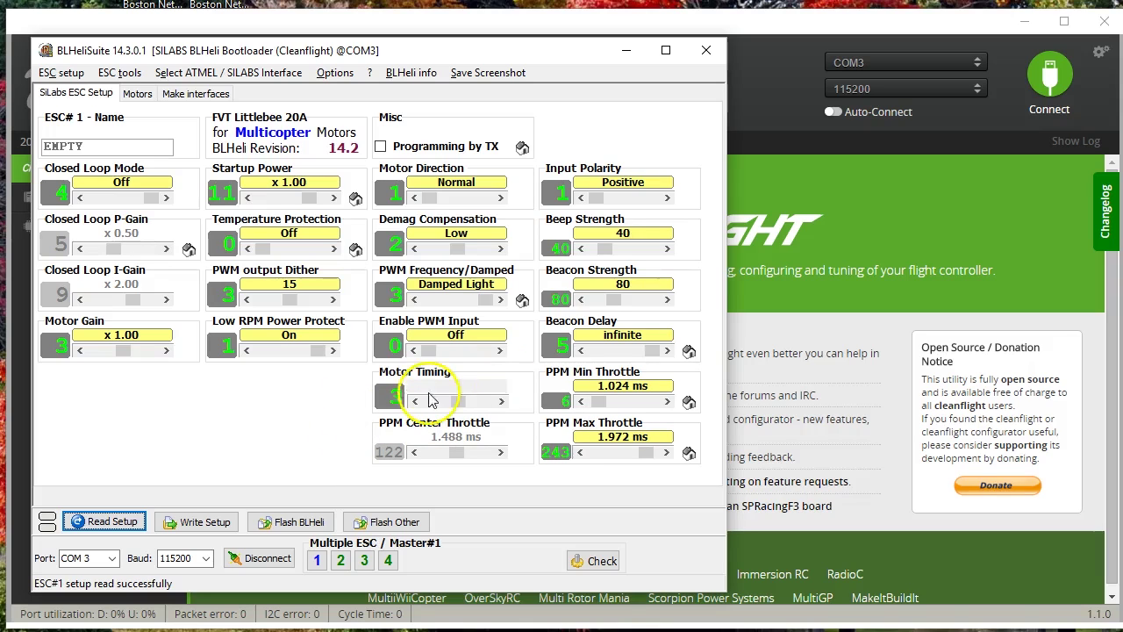
pyautogui.click(580, 401)
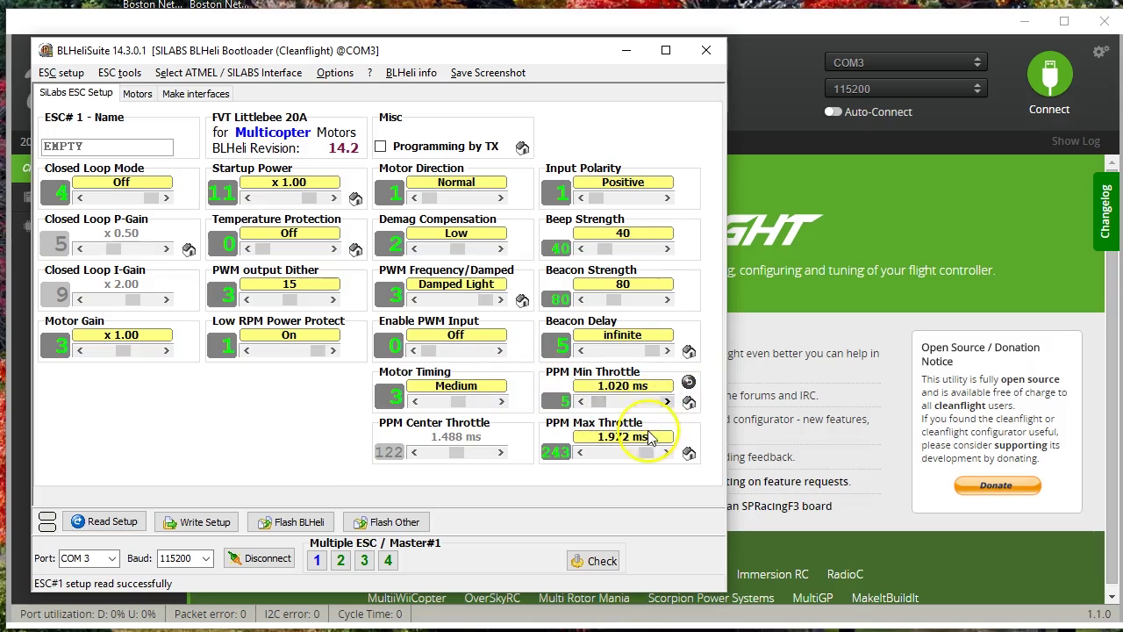
pyautogui.click(580, 452)
pyautogui.click(667, 453)
pyautogui.click(667, 453)
pyautogui.click(667, 452)
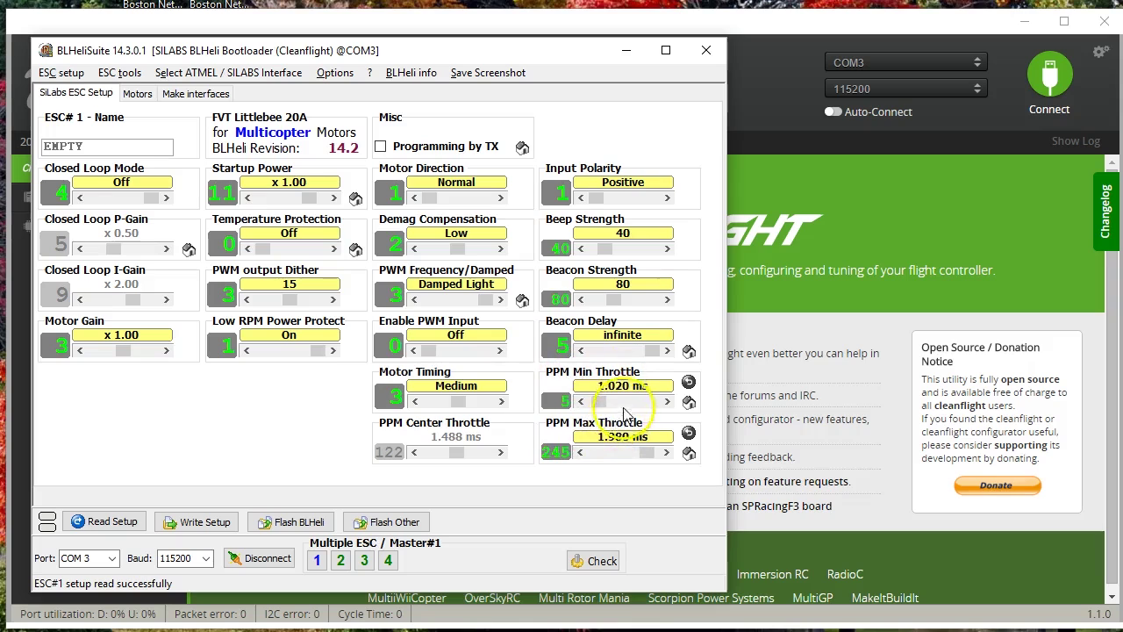
pyautogui.moveTo(619, 401)
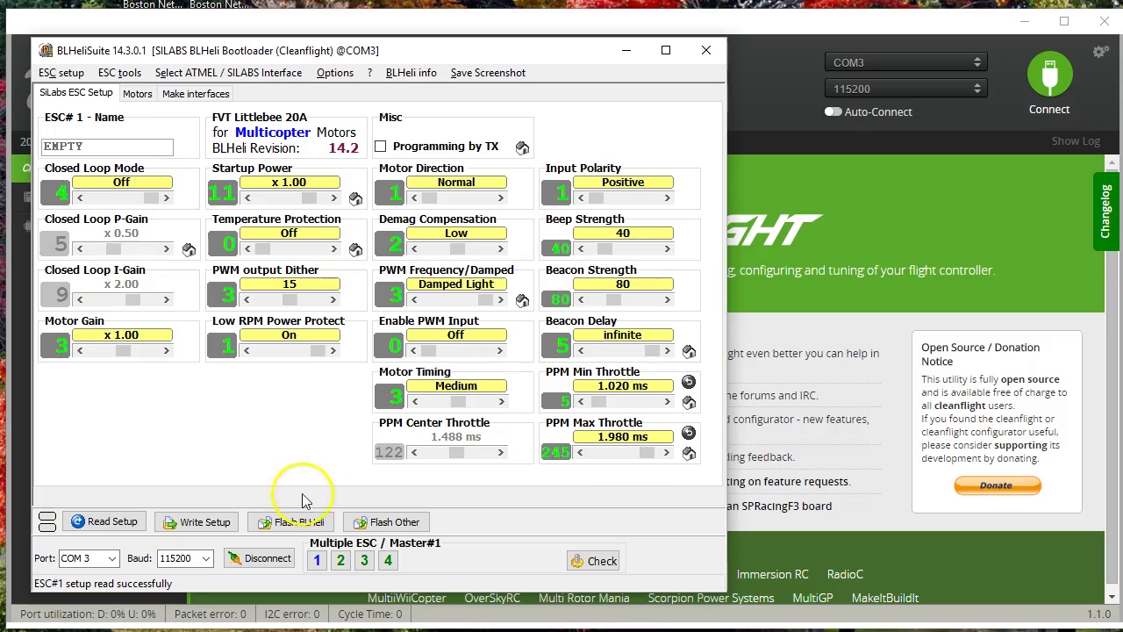
# Enable Programming by TX, write the setup to all four ESCs and dismiss the information dialog
pyautogui.click(259, 560)
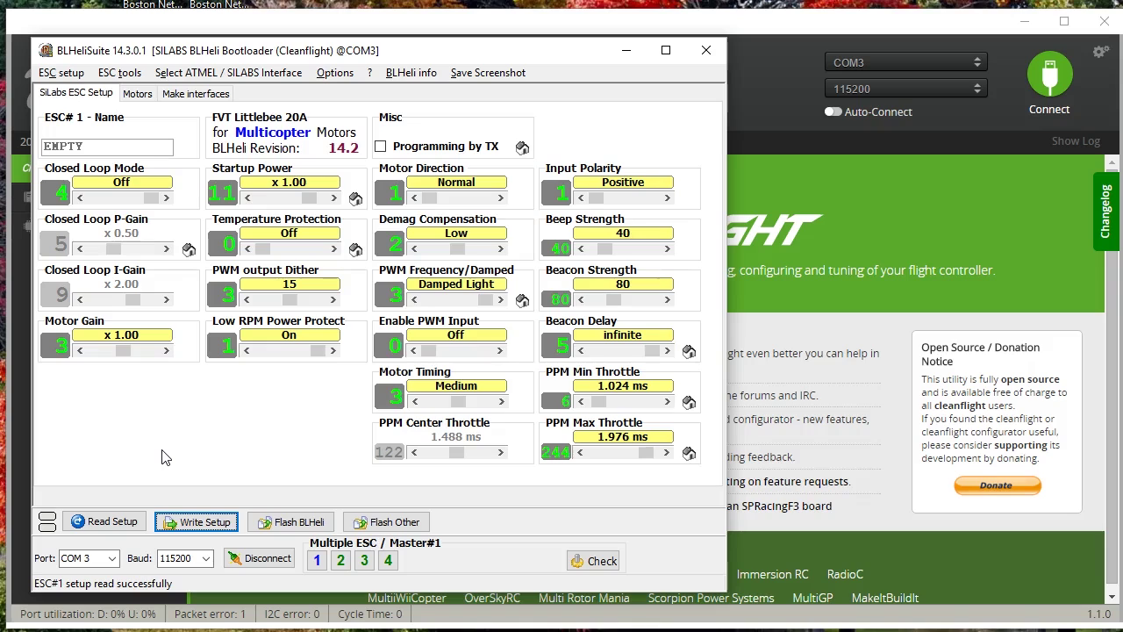
pyautogui.click(380, 147)
pyautogui.moveTo(372, 146)
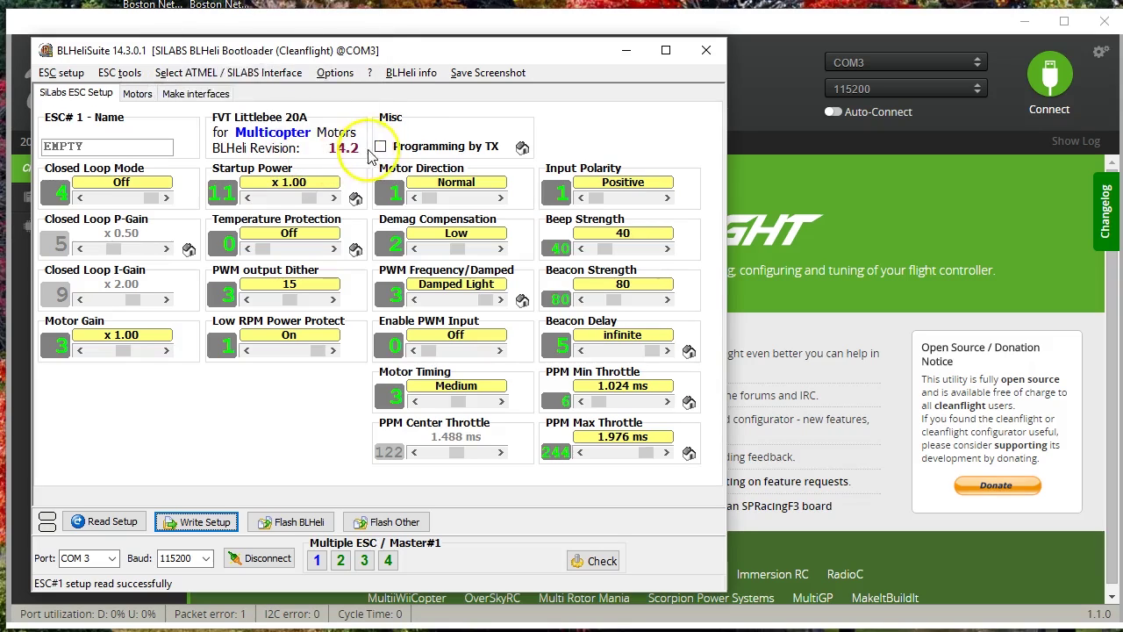
pyautogui.click(382, 148)
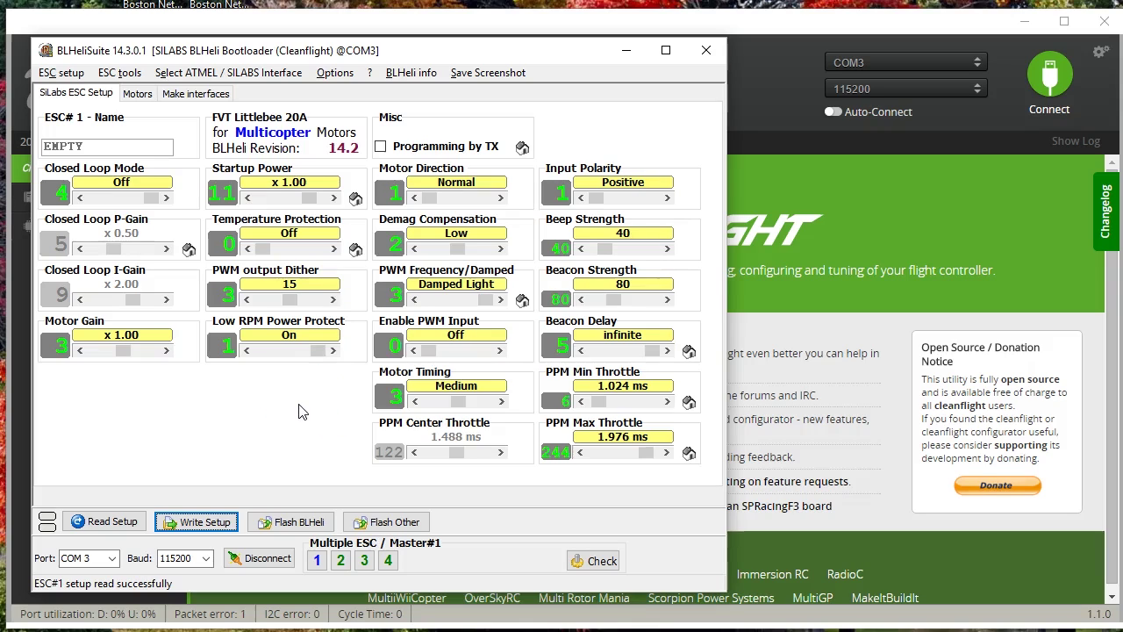
pyautogui.click(380, 149)
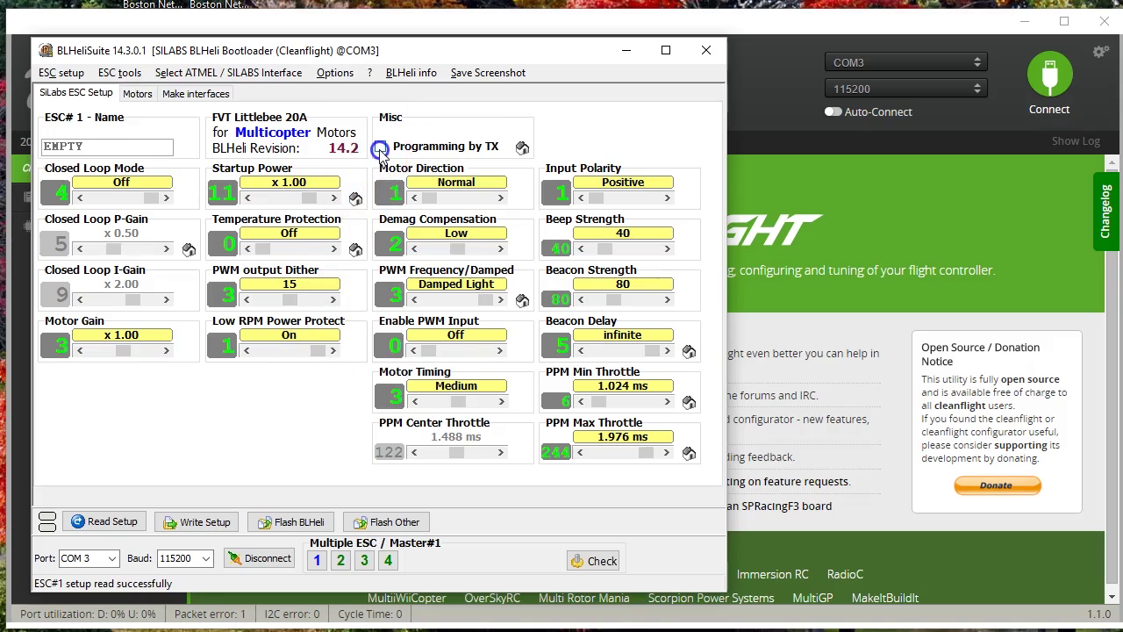
pyautogui.click(187, 523)
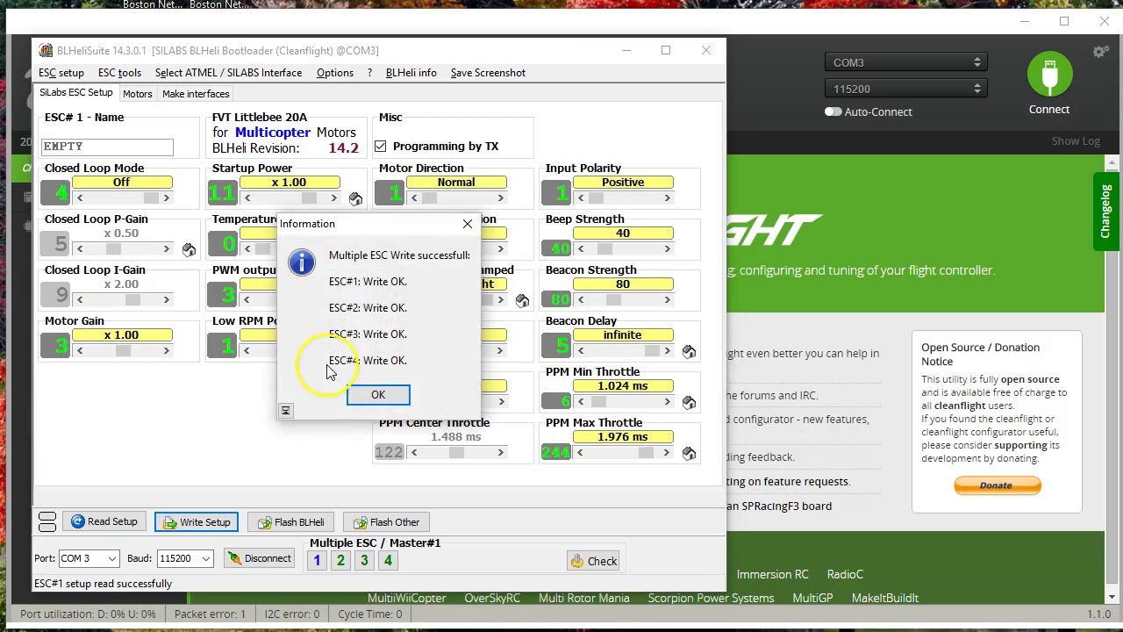
pyautogui.click(368, 399)
# Disconnect from the ESCs, switch to Cleanflight, connect to the flight controller and enable motor control for motor testing
pyautogui.click(254, 559)
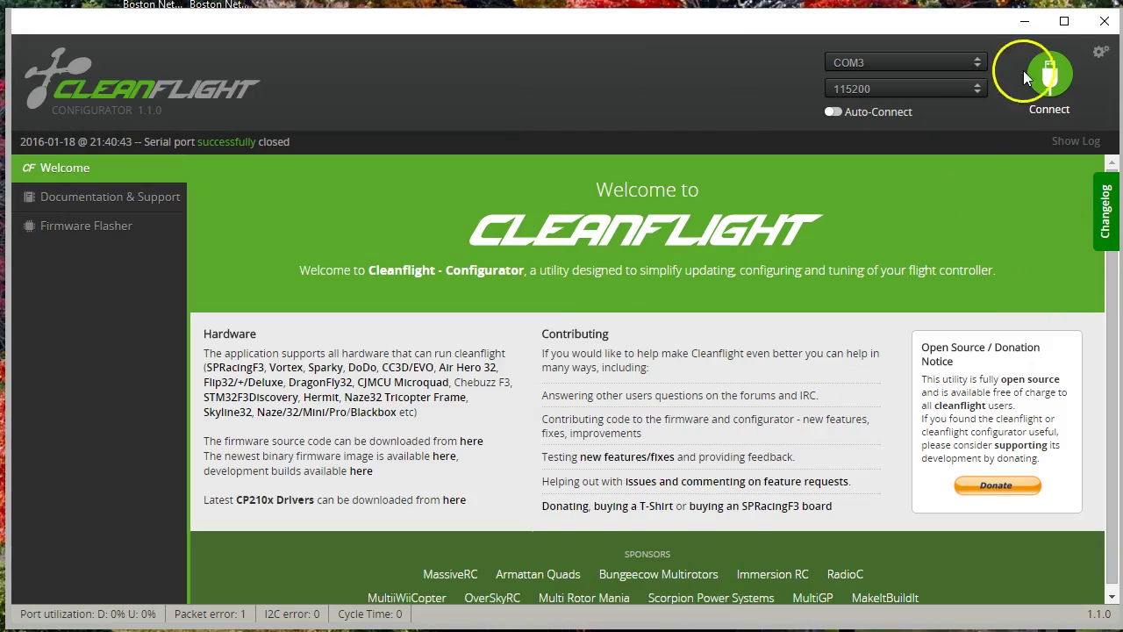
pyautogui.click(1047, 77)
pyautogui.click(55, 427)
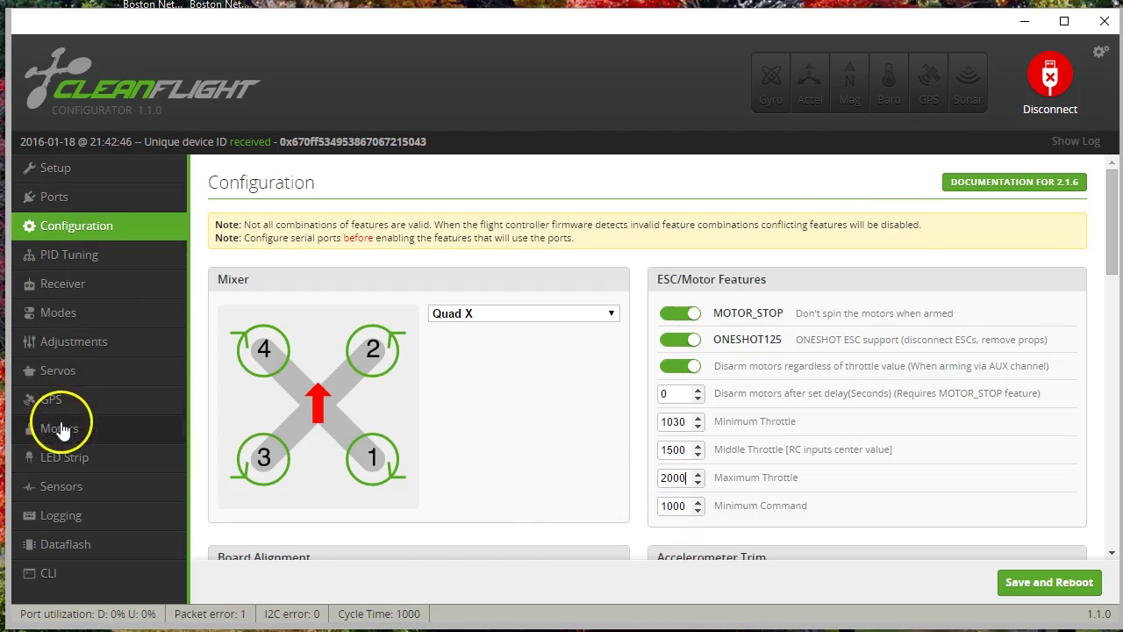
pyautogui.click(670, 573)
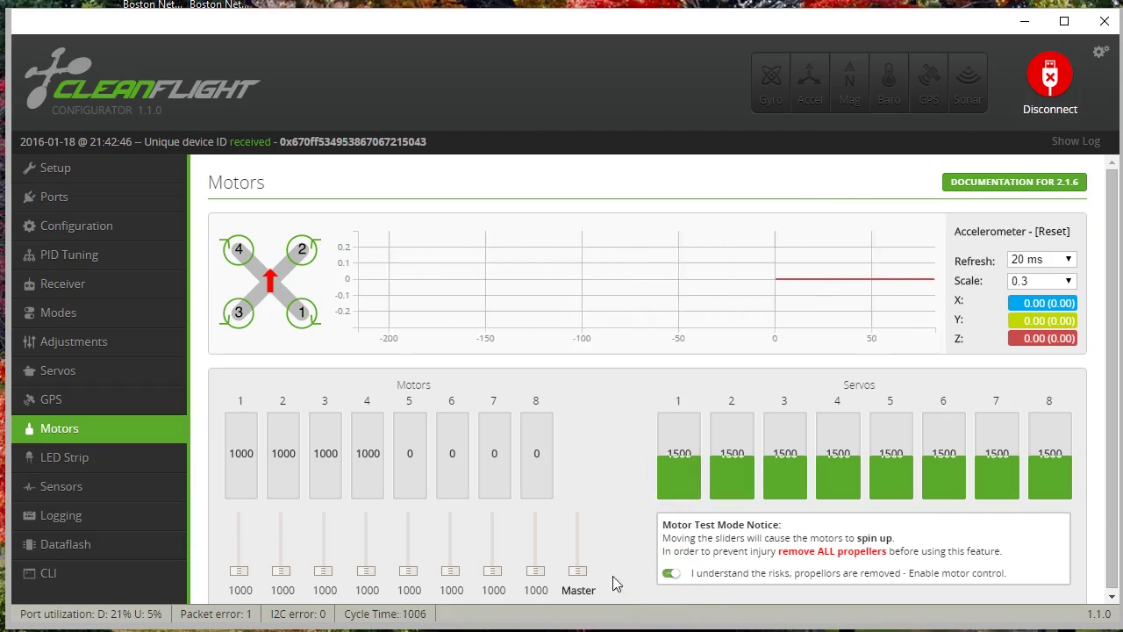
# Raise all four motors to 2000 with the master throttle, return them to 1000 and disconnect the flight controller
pyautogui.moveTo(577, 572); pyautogui.dragTo(576, 501)
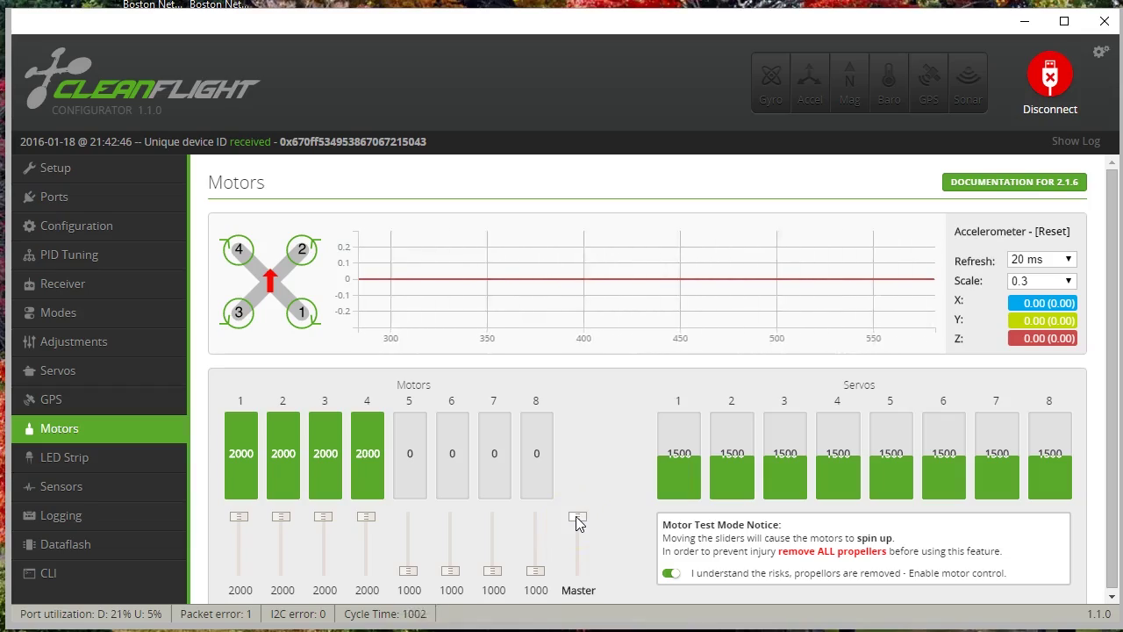
pyautogui.moveTo(578, 518); pyautogui.dragTo(577, 570)
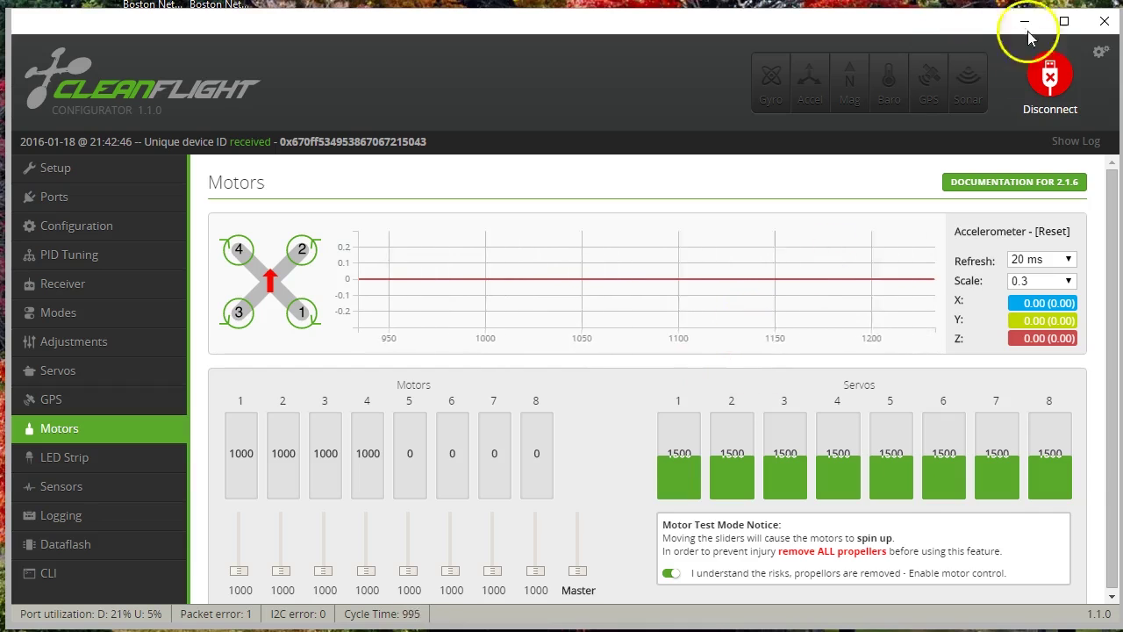
pyautogui.click(1050, 73)
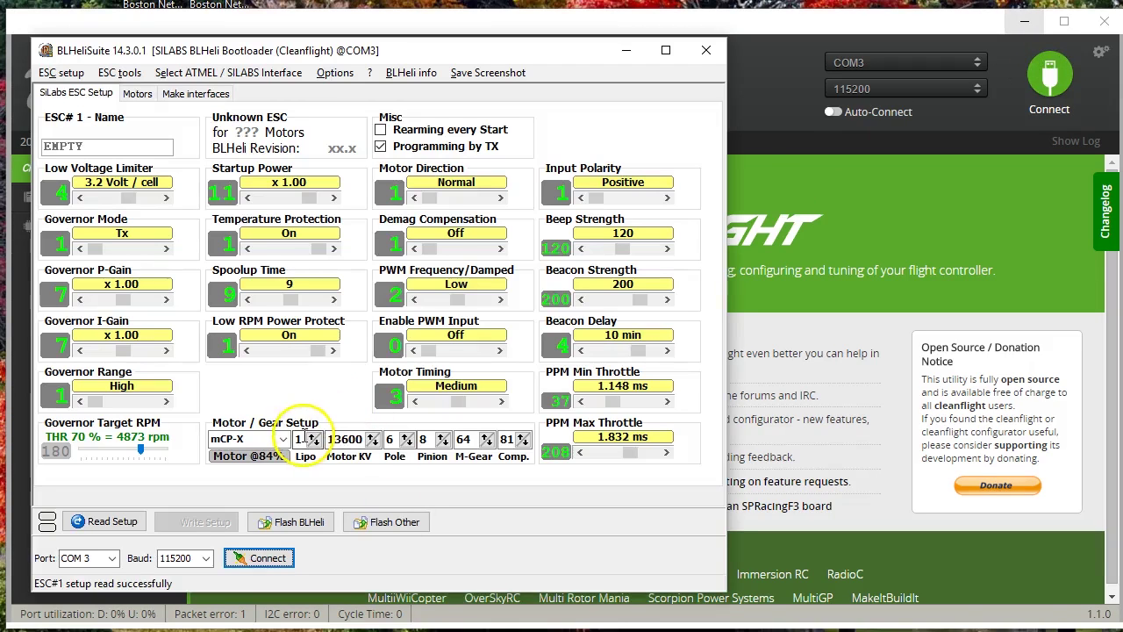
# Reconnect to the ESCs in BLHeliSuite on COM 3 and read their setup, dismissing the information dialogs
pyautogui.click(248, 562)
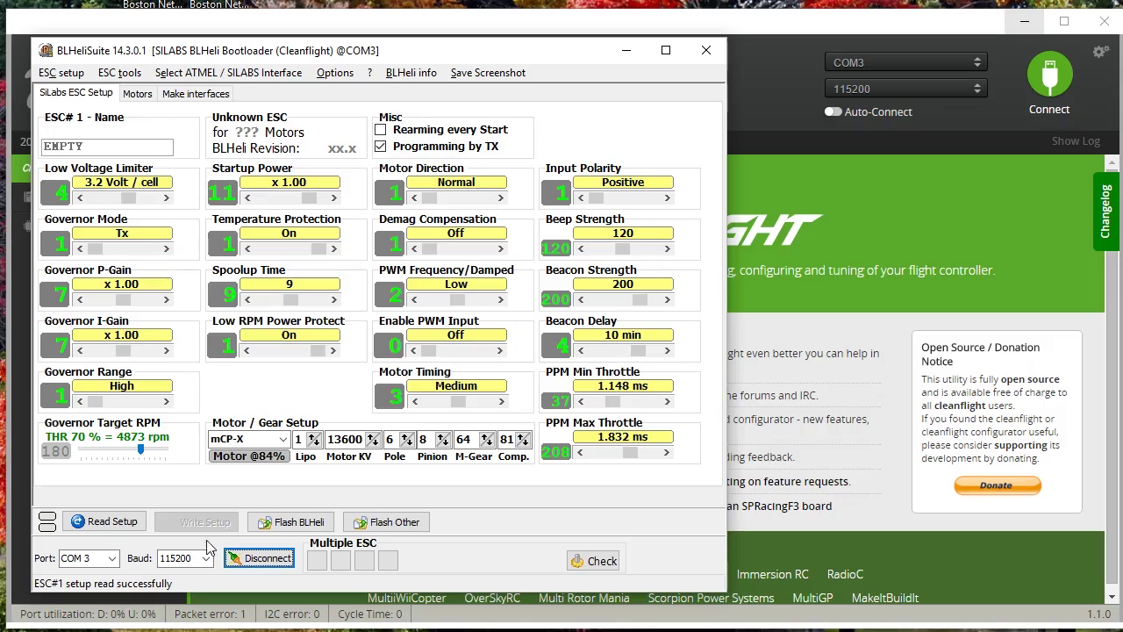
pyautogui.click(110, 521)
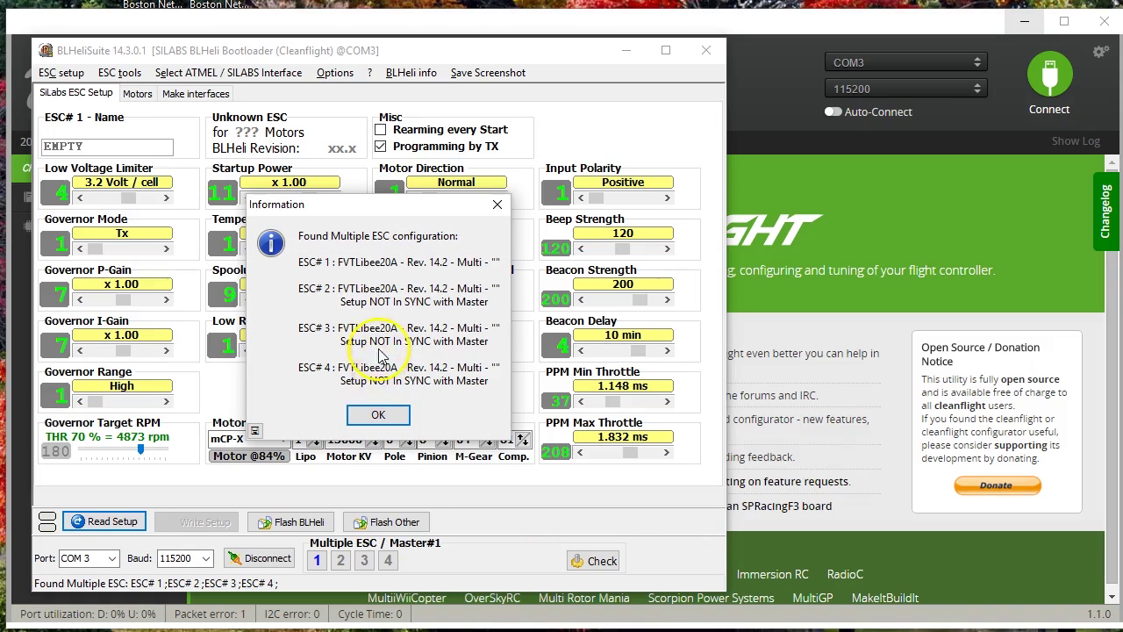
pyautogui.click(378, 414)
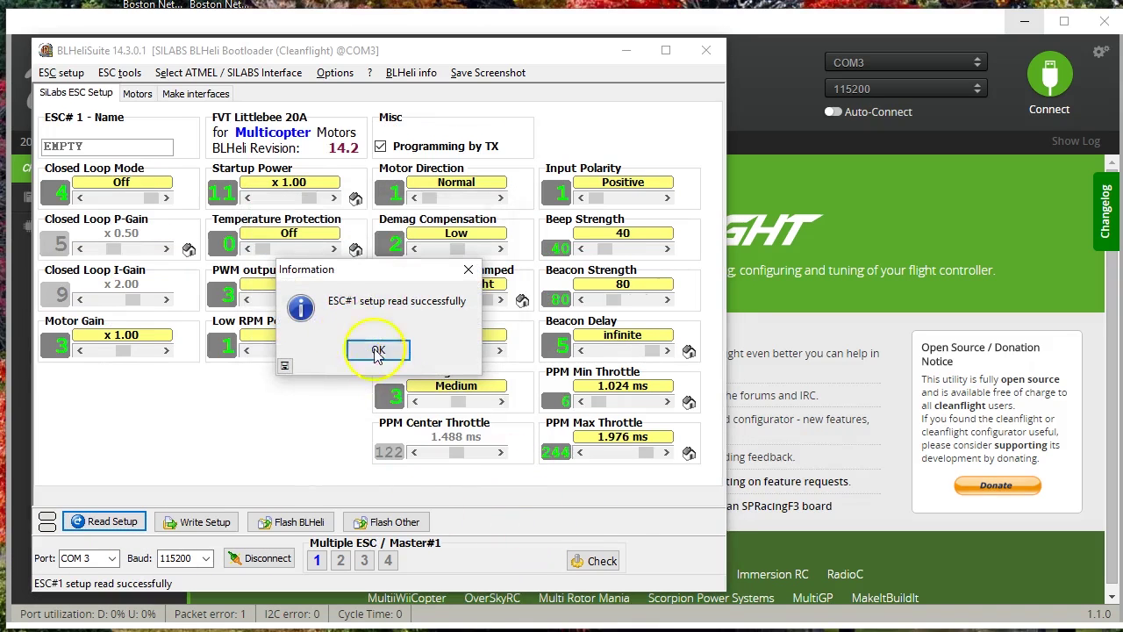
pyautogui.click(377, 348)
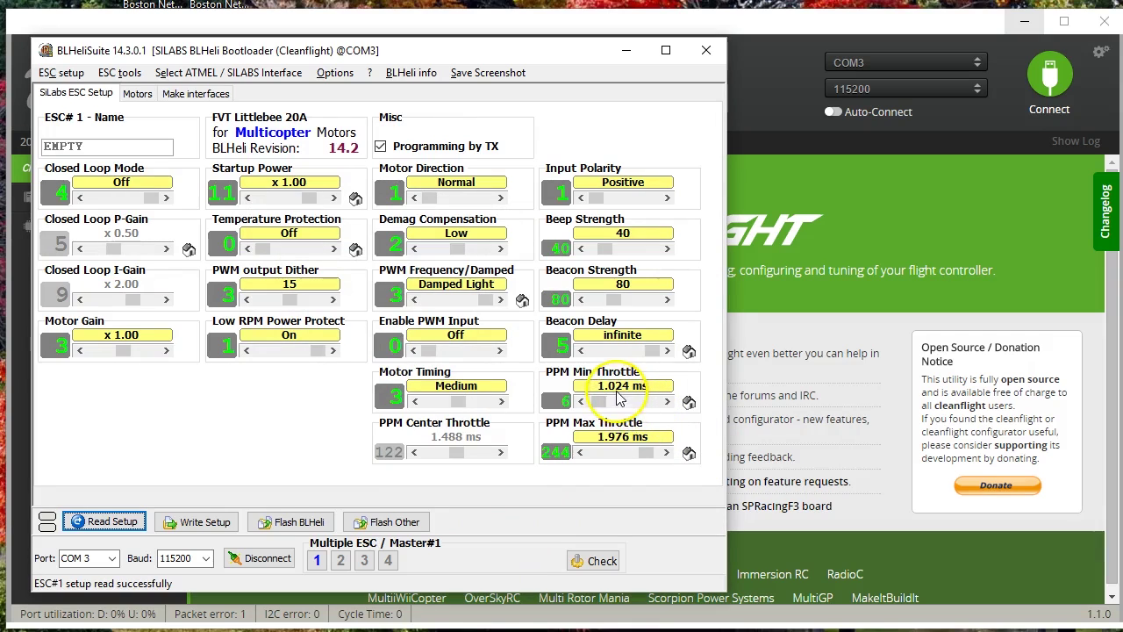
# Check the calibrated PPM Min Throttle and PPM Max Throttle of each ESC individually, starting with ESC 1
pyautogui.moveTo(617, 448)
pyautogui.click(342, 561)
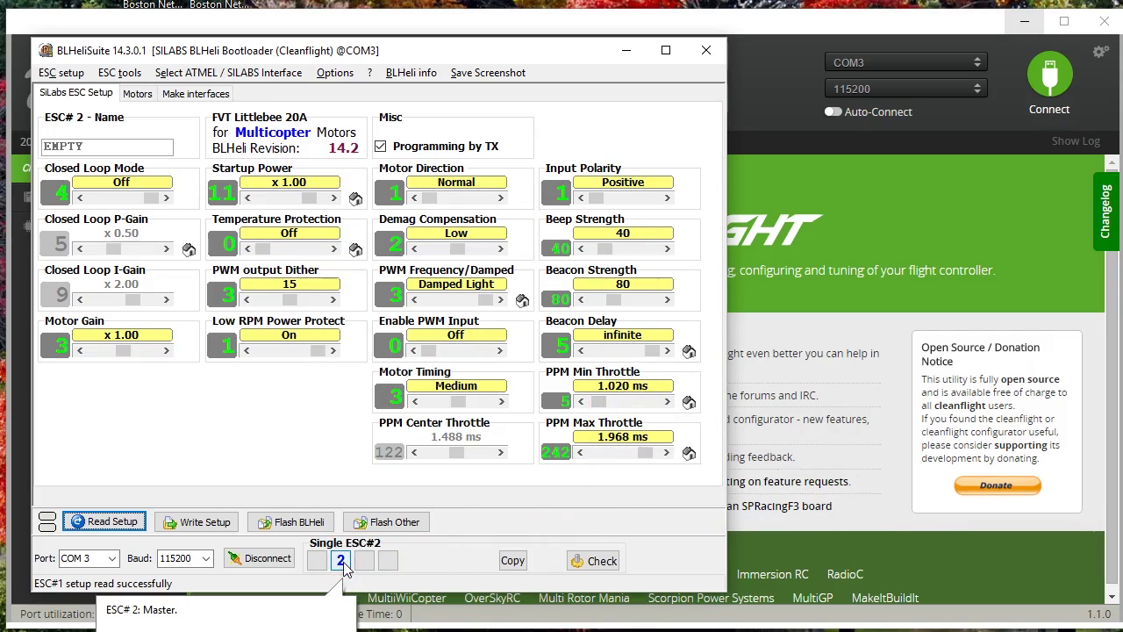
pyautogui.click(361, 571)
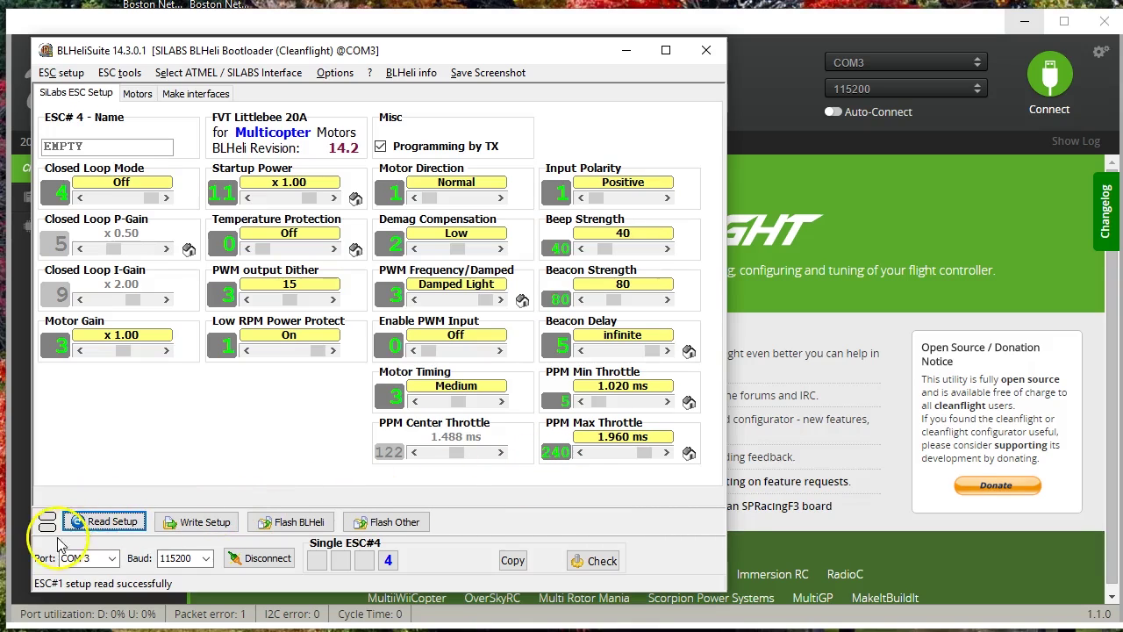
pyautogui.click(364, 559)
# Return to the multiple-ESC view with ESC 1 as master and turn off Sync Min/Center/Max throttle to Multiple ESC
pyautogui.click(323, 563)
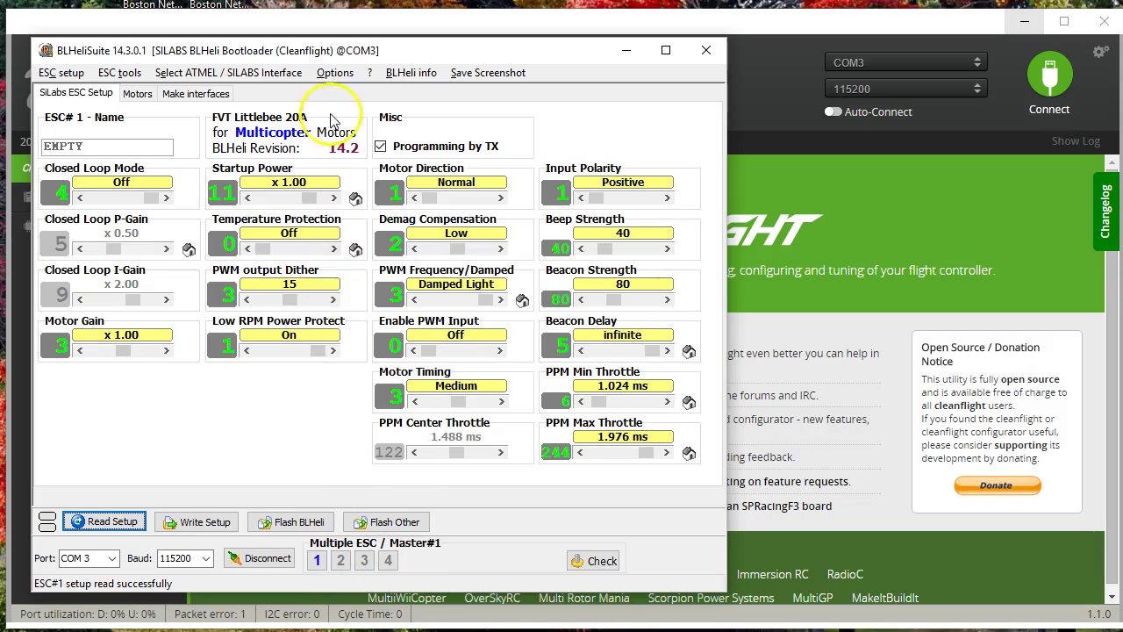
pyautogui.click(335, 72)
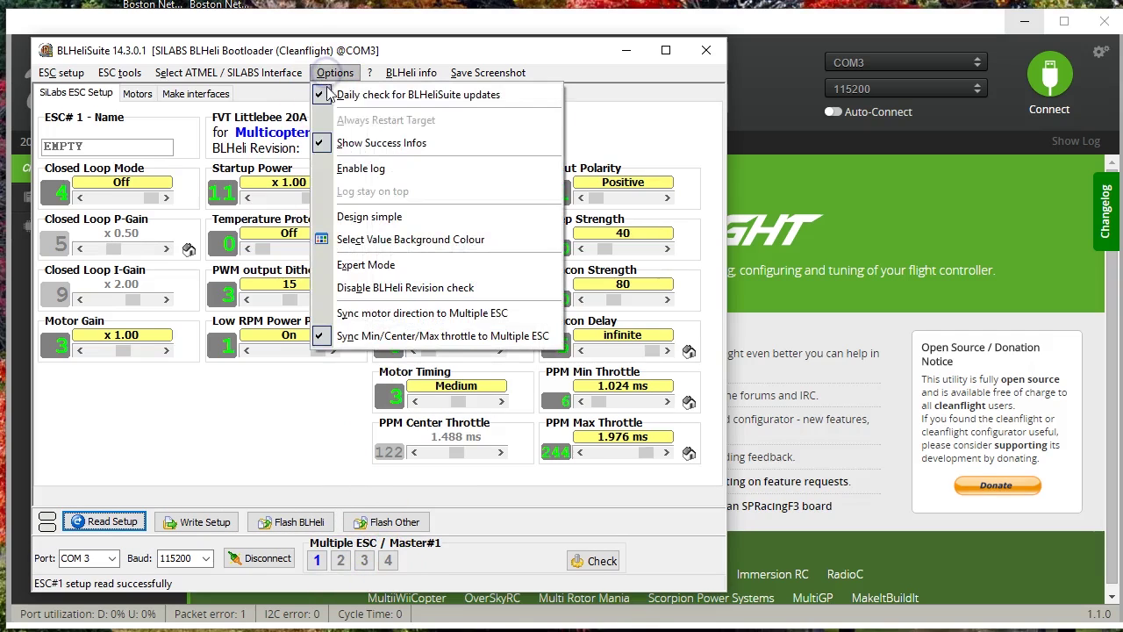
pyautogui.click(417, 341)
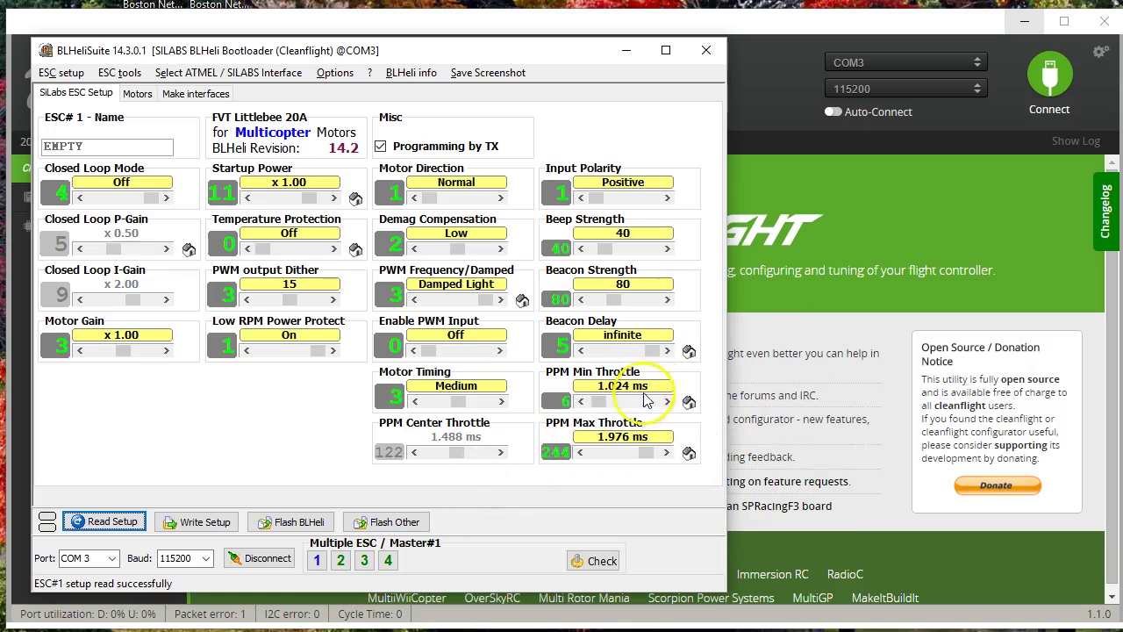
# Compare the PPM Min and Max Throttle values of ESC 2 and ESC 4 with those of ESC 1
pyautogui.click(341, 561)
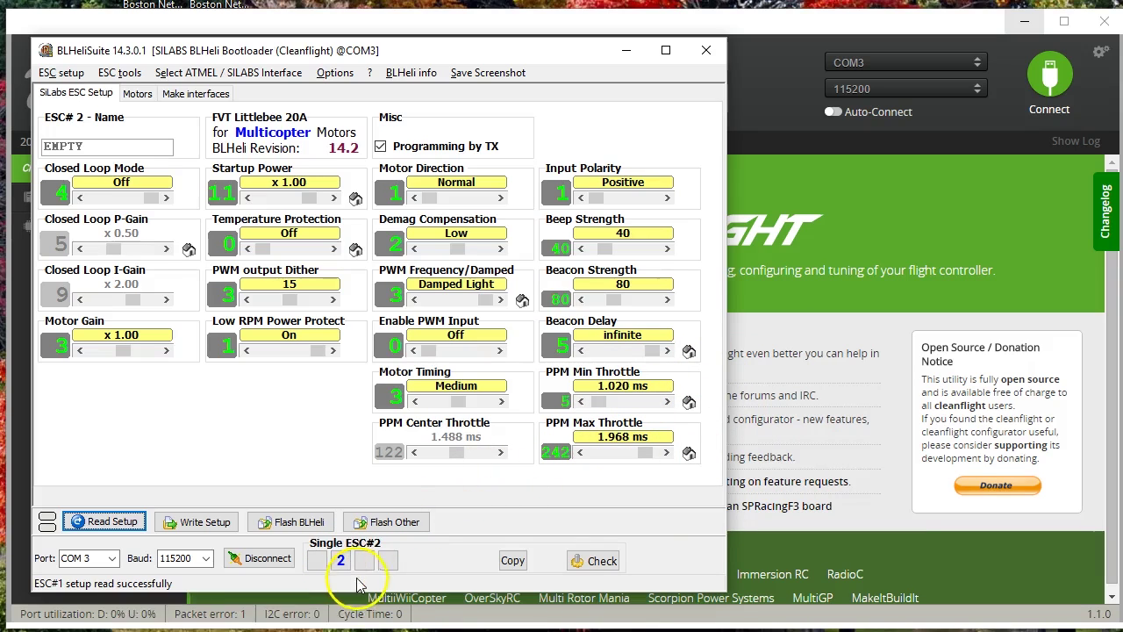
pyautogui.click(388, 562)
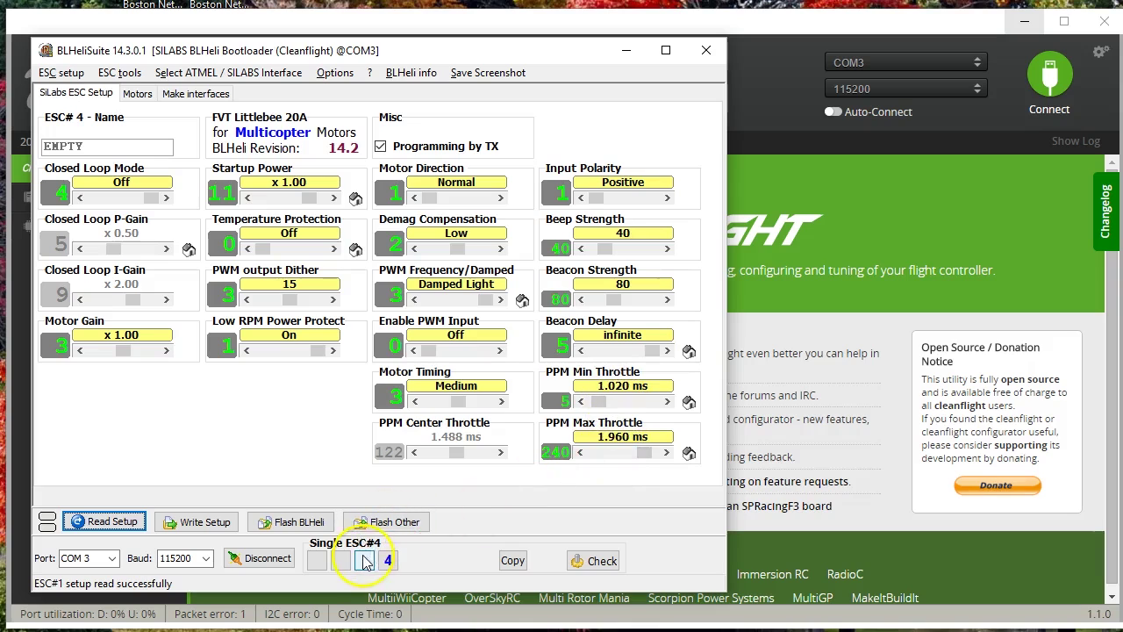
pyautogui.click(317, 562)
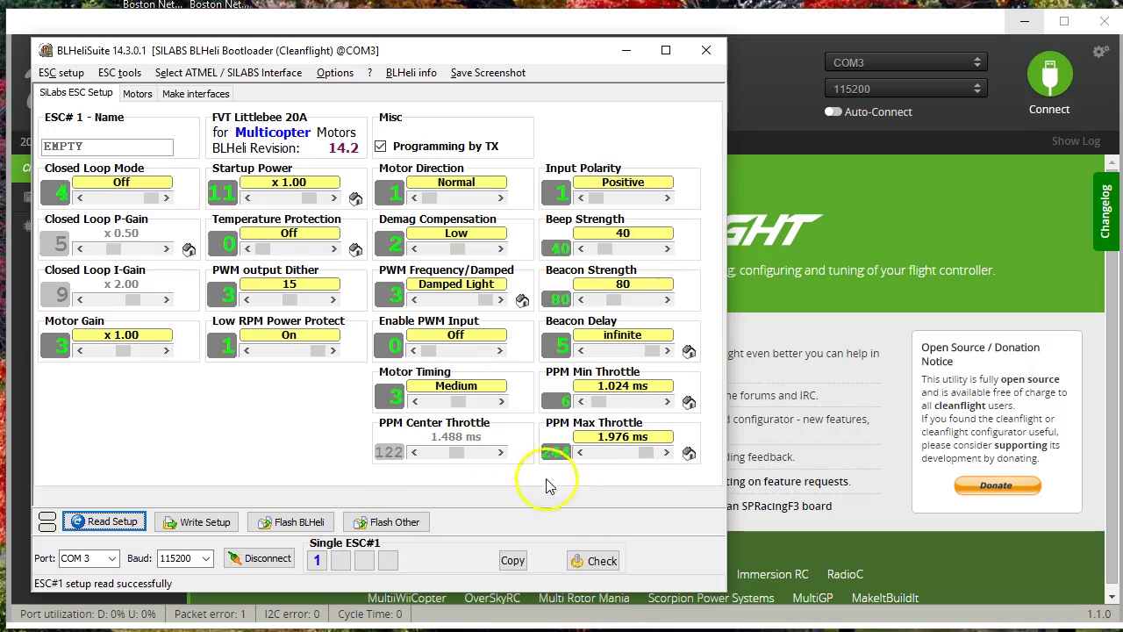
pyautogui.click(612, 472)
# Go back to the ESC 1 setup in BLHeliSuite and disable Programming by TX
pyautogui.click(767, 445)
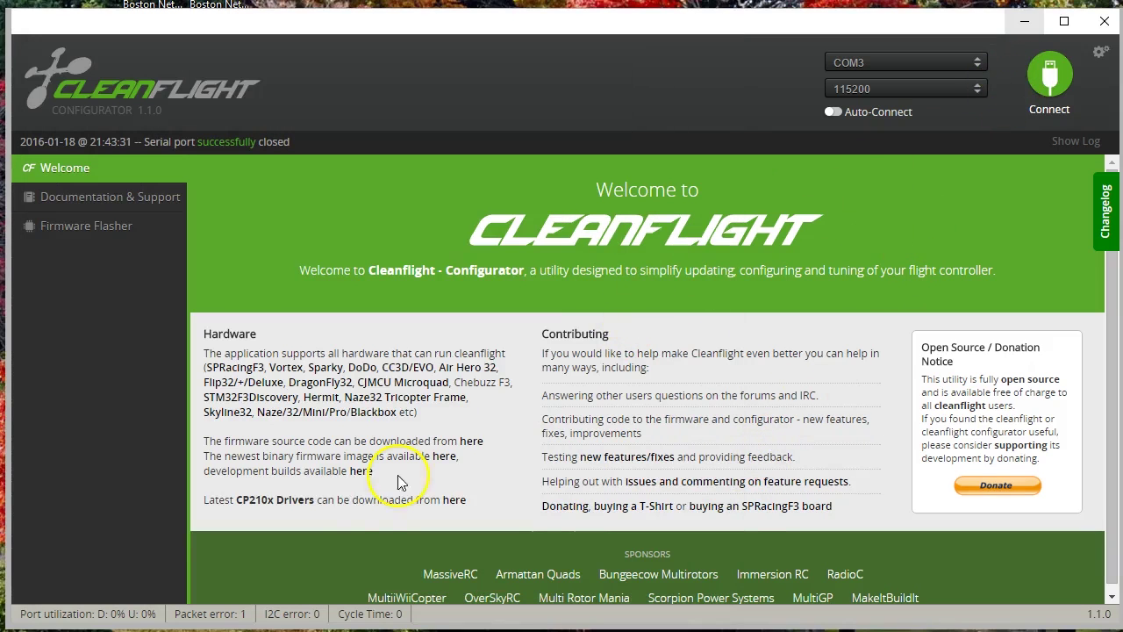
pyautogui.hotkey('alt', 'Tab')
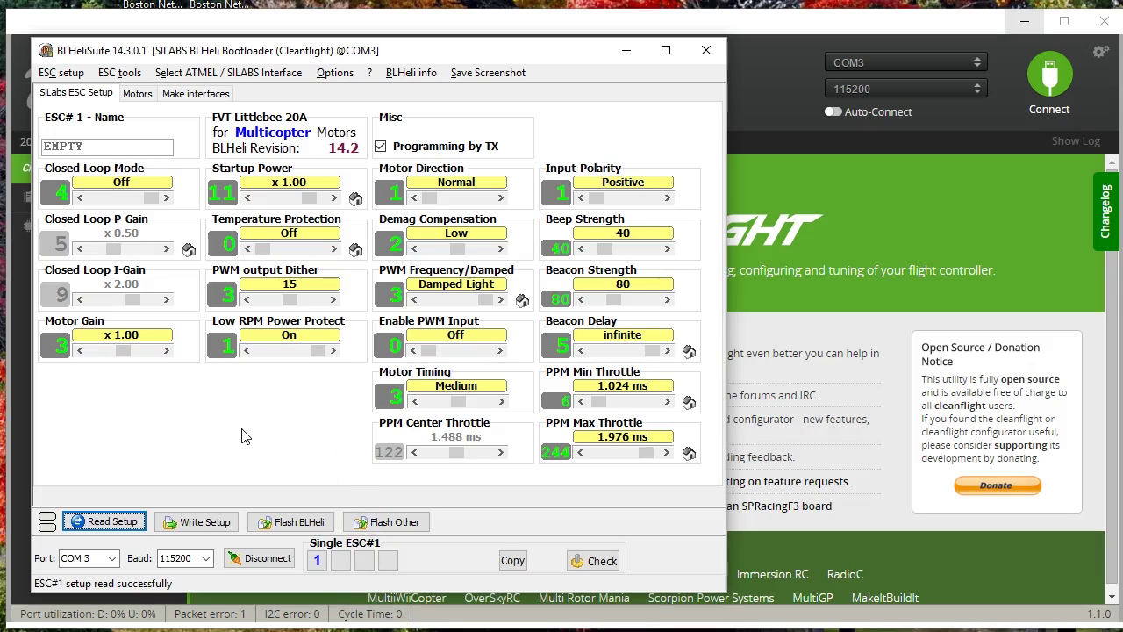
pyautogui.click(617, 302)
pyautogui.click(380, 146)
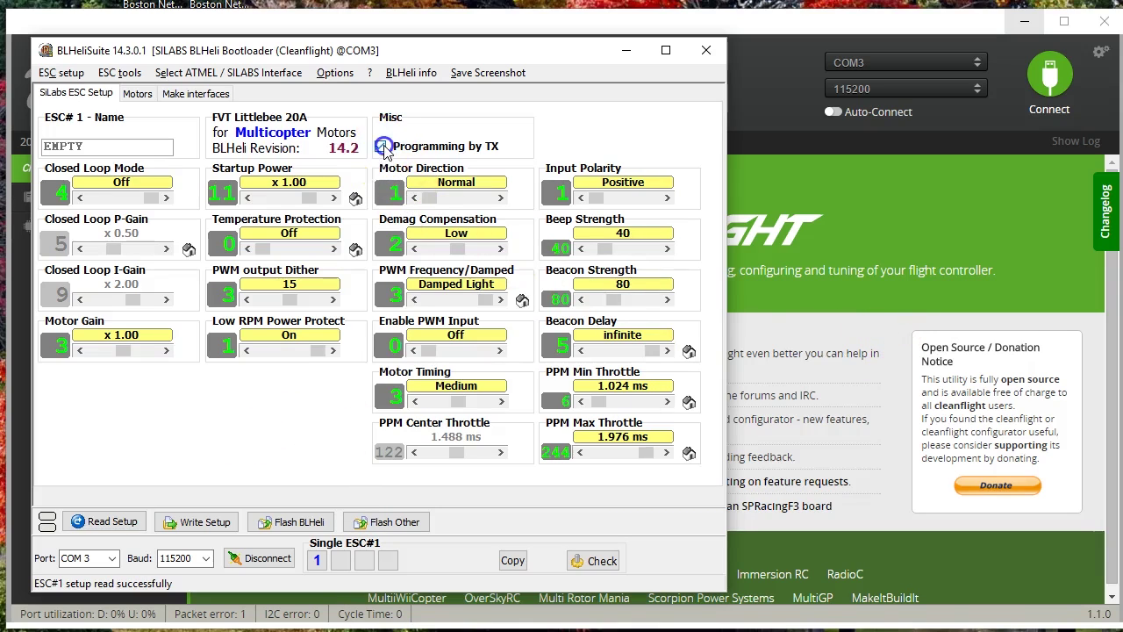